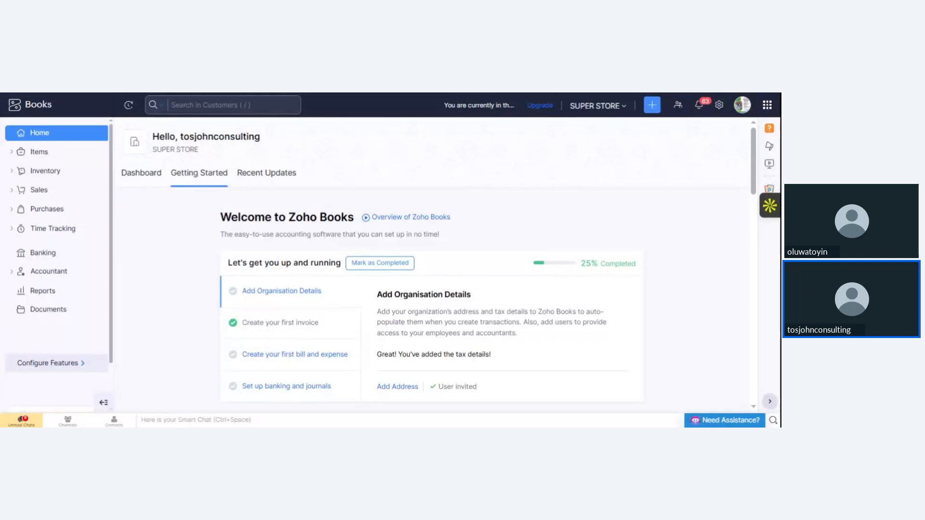
Step: Display the Dashboard view of the home page
{"action": "left_click", "coordinate": [39, 151]}
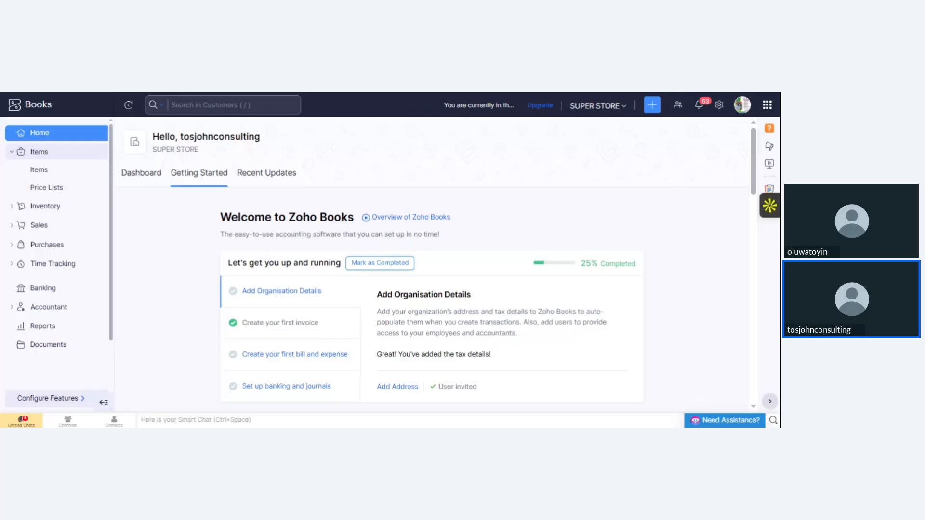
{"action": "left_click", "coordinate": [39, 152]}
{"action": "left_click", "coordinate": [43, 156]}
{"action": "left_click", "coordinate": [140, 174]}
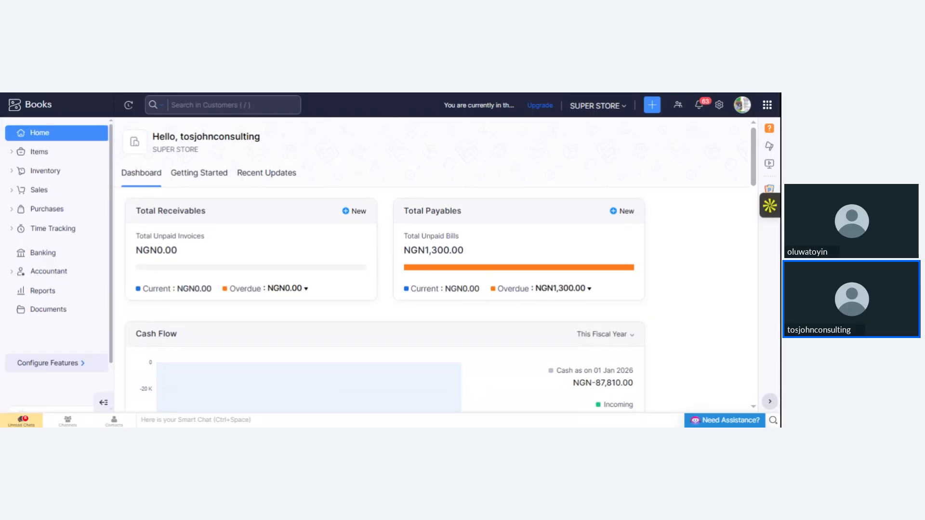
Step: Start a new item from the items list, with its type set to Goods
{"action": "left_click", "coordinate": [44, 157]}
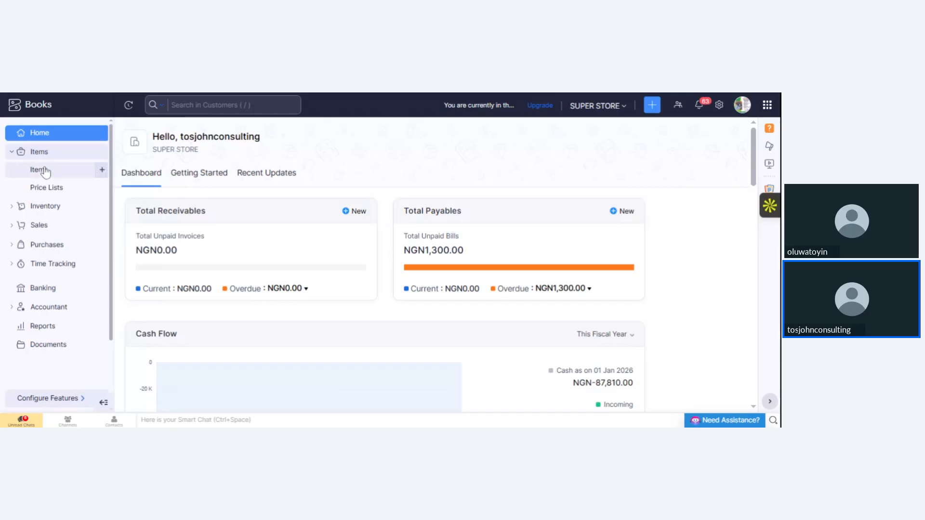
{"action": "left_click", "coordinate": [44, 171]}
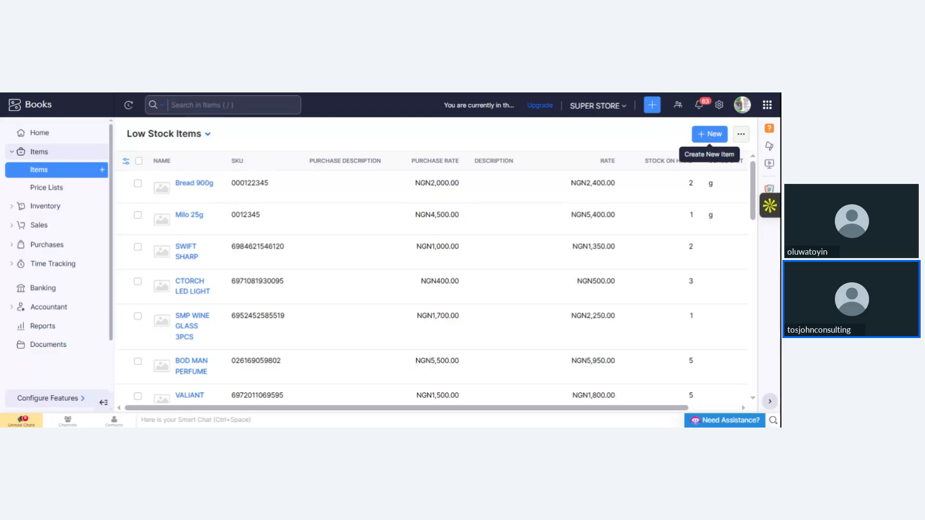
{"action": "left_click", "coordinate": [709, 134]}
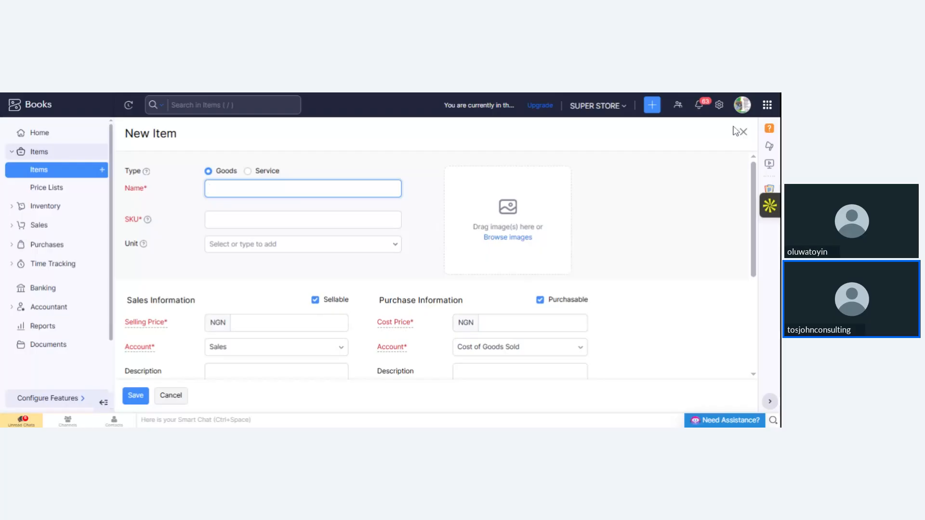
{"action": "left_click", "coordinate": [250, 176]}
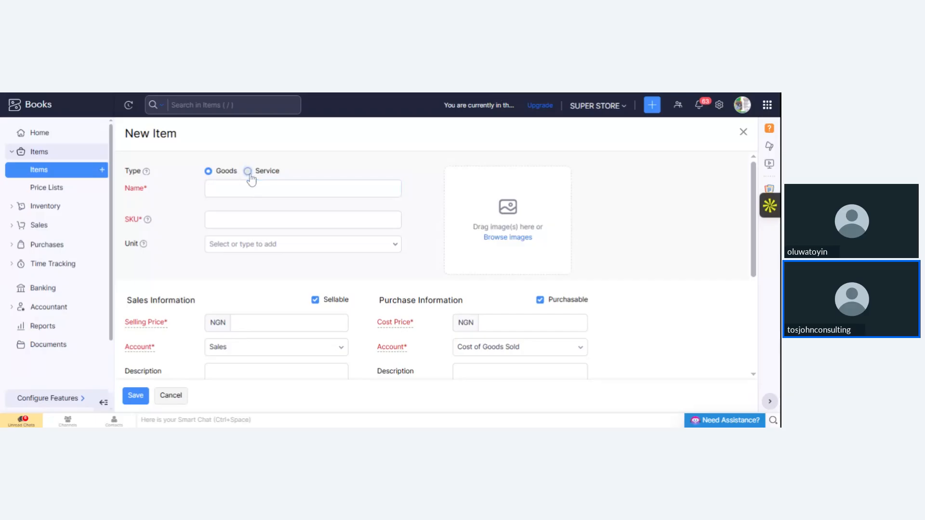
{"action": "left_click", "coordinate": [209, 172]}
{"action": "left_click", "coordinate": [208, 172]}
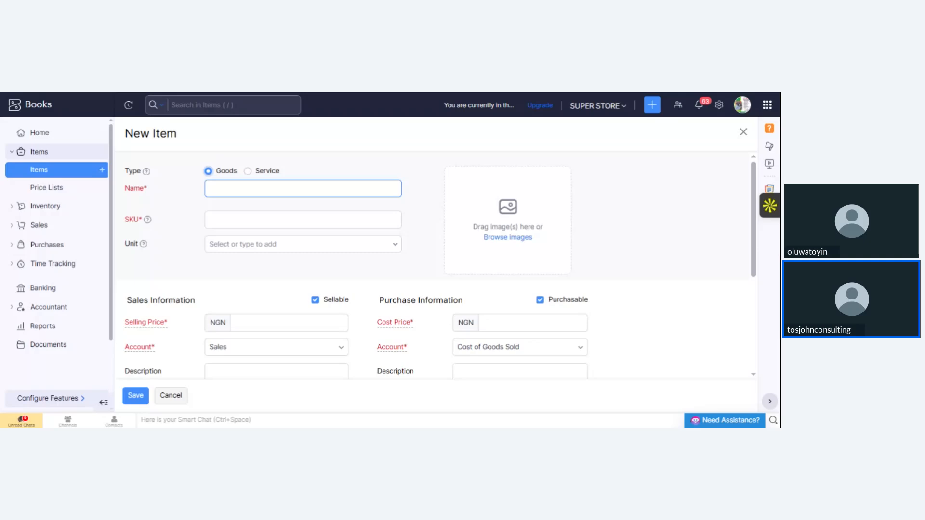
{"action": "left_click", "coordinate": [303, 188]}
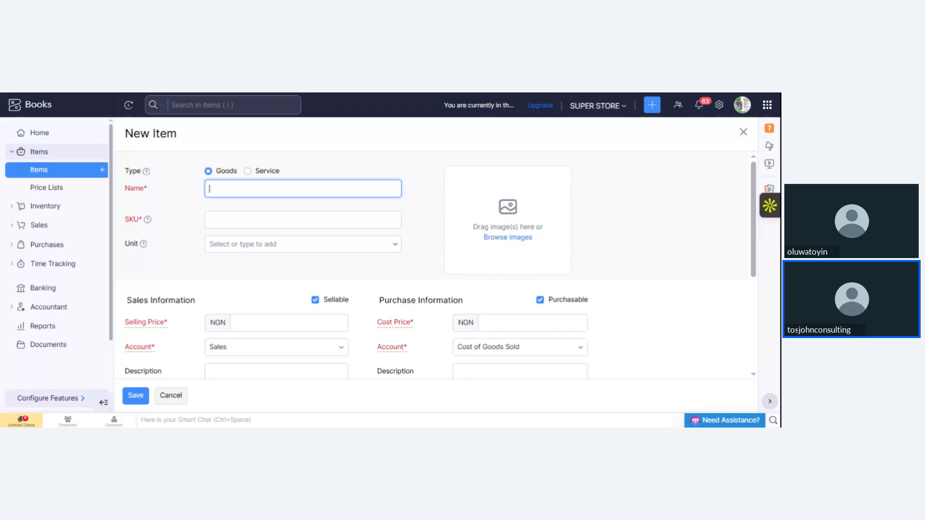
{"action": "type", "text": "bourvita"}
{"action": "mouse_move", "coordinate": [150, 227]}
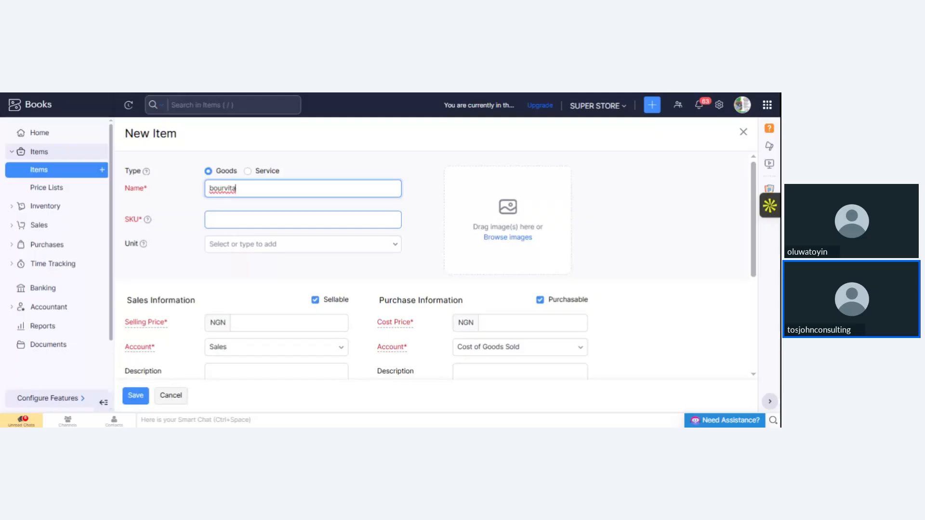
{"action": "left_click", "coordinate": [241, 219]}
{"action": "type", "text": "76483737873746438"}
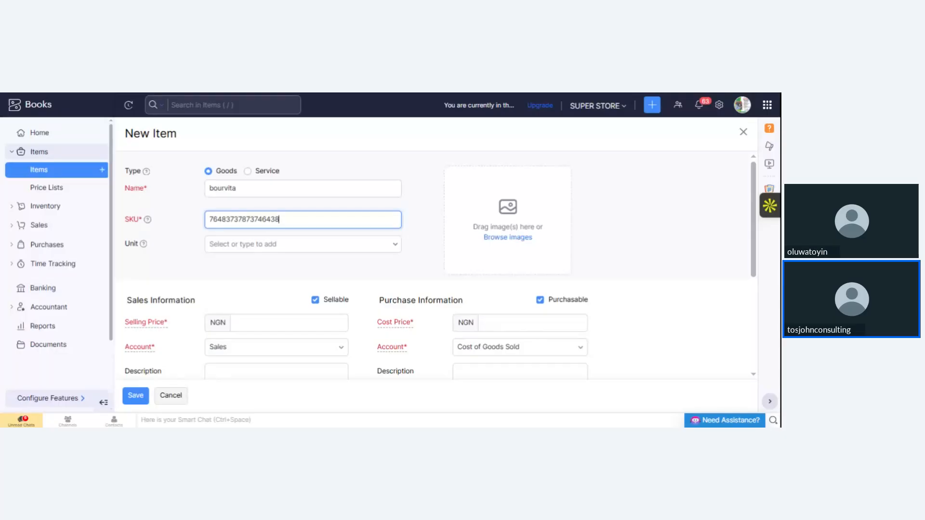
{"action": "type", "text": "7"}
Step: Set the item's unit to g and extend its name to "bourvita 100g"
{"action": "left_click", "coordinate": [413, 242]}
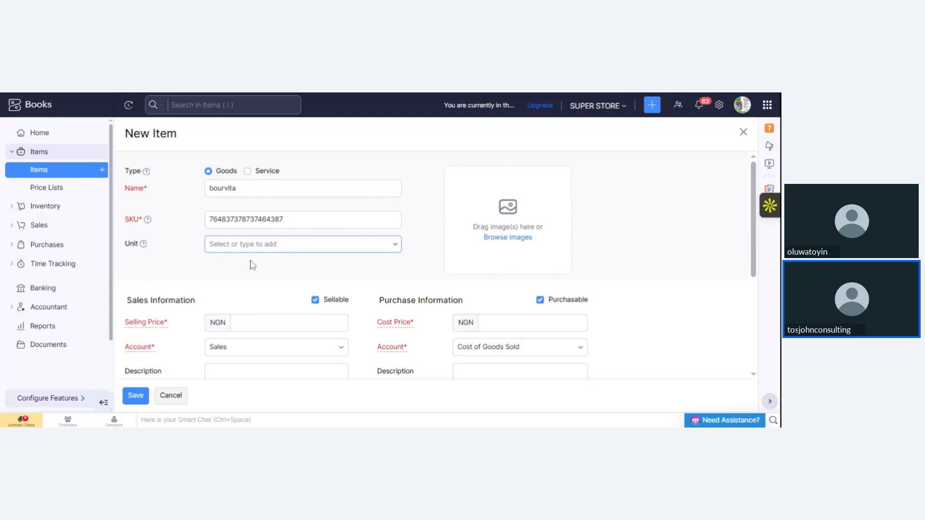
{"action": "left_click", "coordinate": [395, 249]}
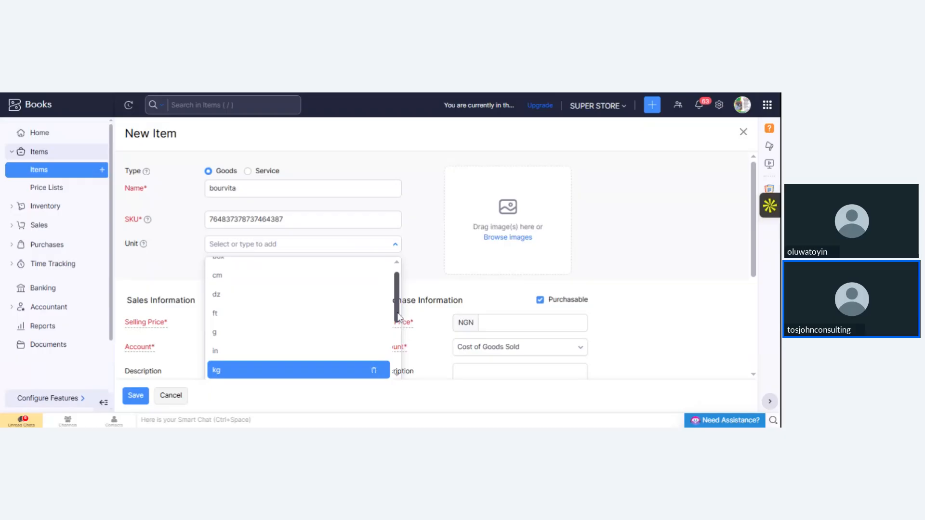
{"action": "mouse_move", "coordinate": [397, 317]}
{"action": "left_mouse_down"}
{"action": "mouse_move", "coordinate": [398, 365]}
{"action": "mouse_move", "coordinate": [398, 329]}
{"action": "left_mouse_up"}
{"action": "left_click", "coordinate": [232, 309]}
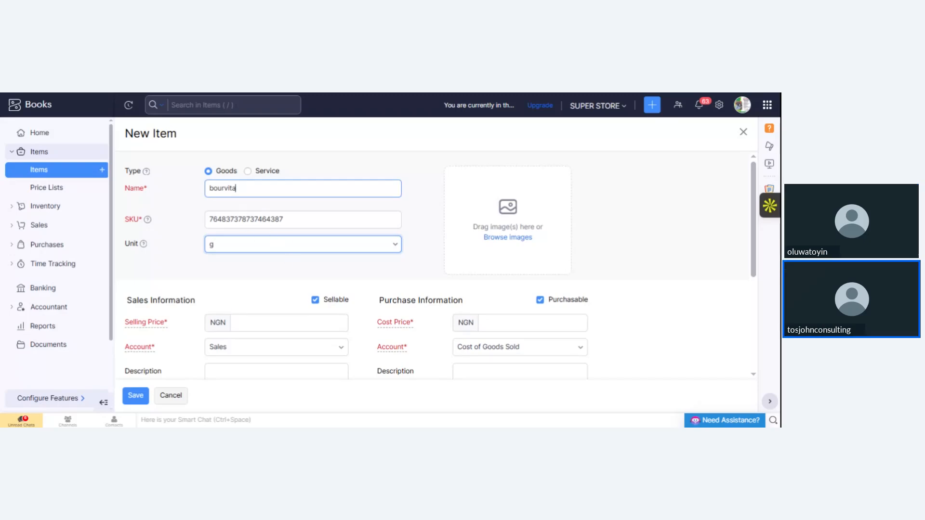
{"action": "left_click", "coordinate": [236, 189]}
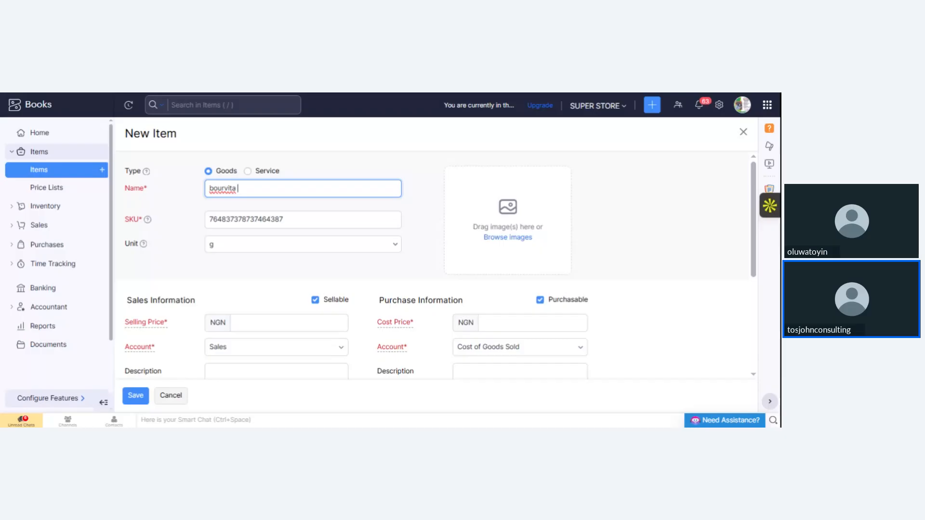
{"action": "type", "text": "100g"}
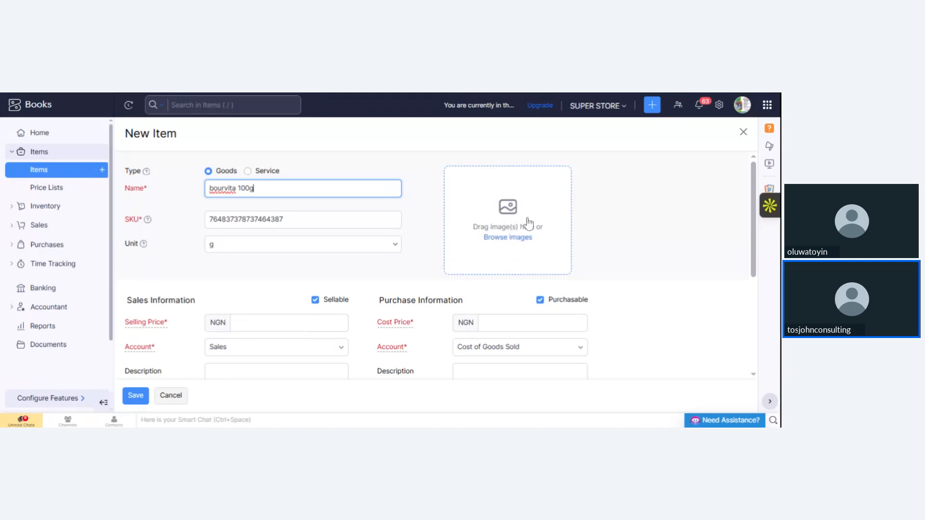
Step: Add an image to the new item and delete it again
{"action": "left_click", "coordinate": [512, 246]}
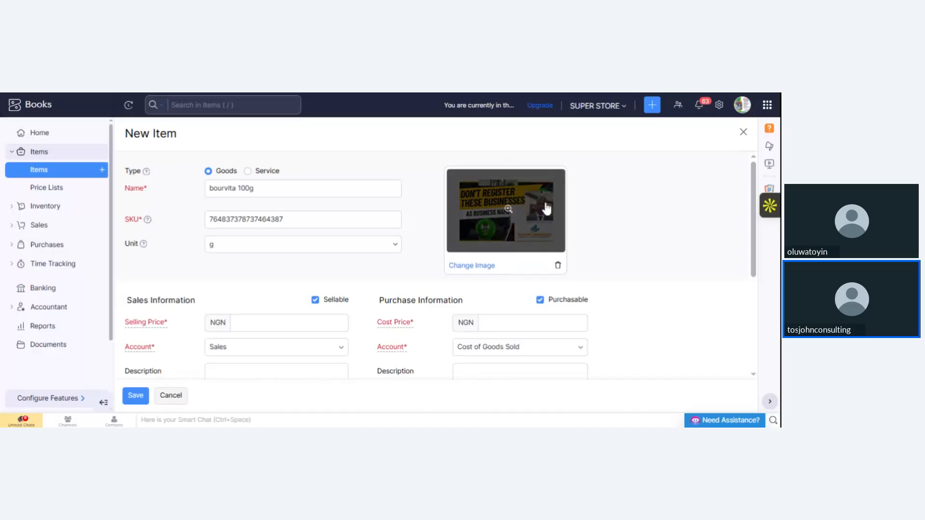
{"action": "left_click", "coordinate": [558, 265]}
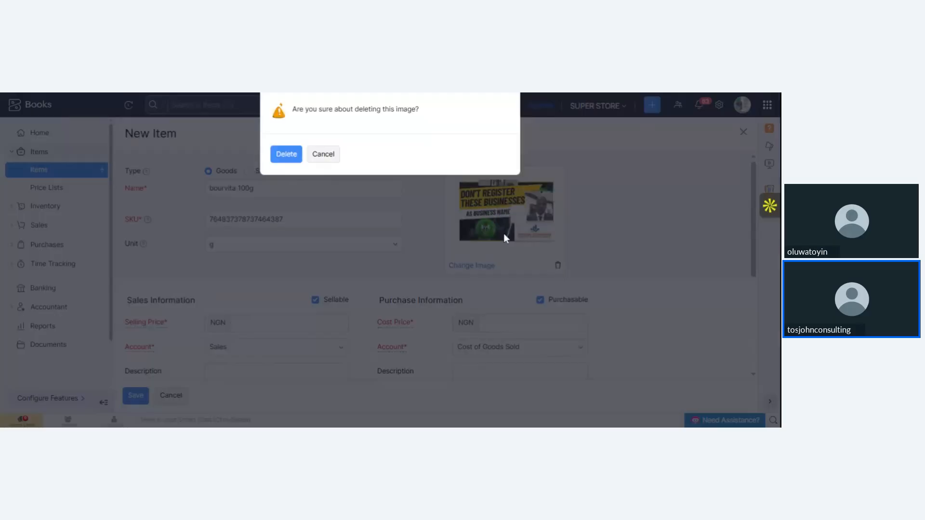
{"action": "left_click", "coordinate": [294, 157]}
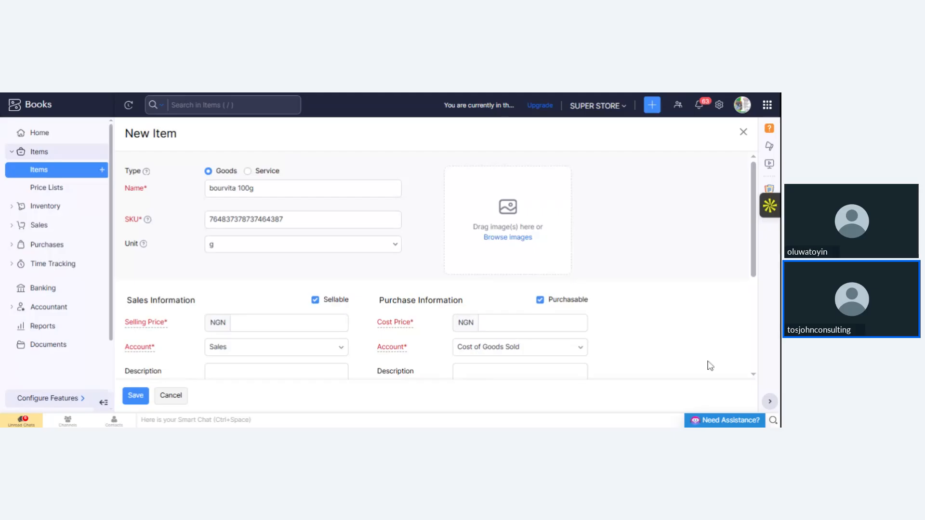
Step: Set the item's cost price to NGN 10000 in the purchase information
{"action": "left_click", "coordinate": [754, 374]}
{"action": "scroll", "coordinate": [755, 378], "scroll_direction": "down", "scroll_amount": 3}
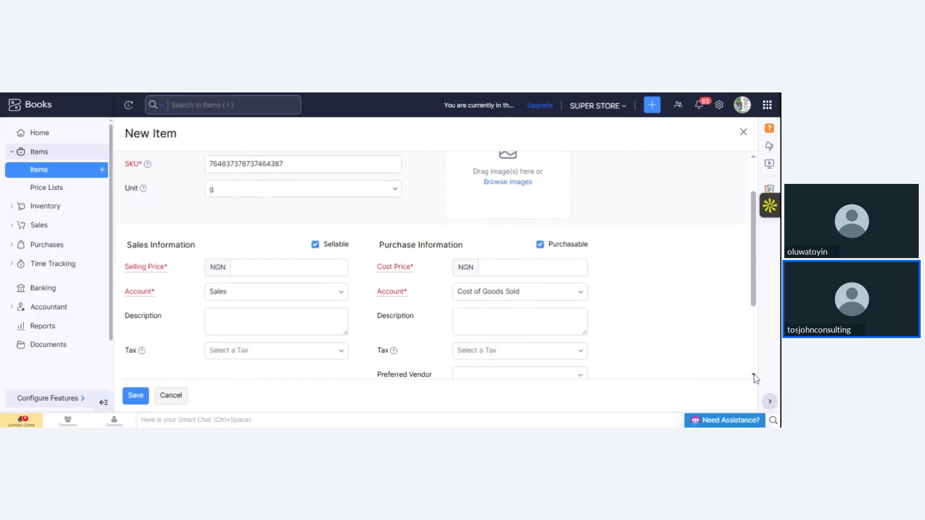
{"action": "left_click", "coordinate": [753, 375]}
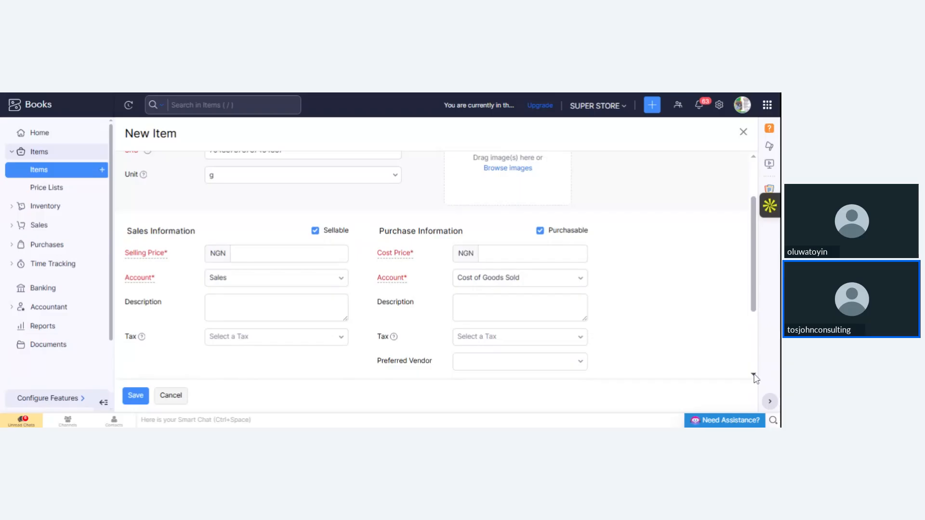
{"action": "left_click", "coordinate": [289, 254]}
{"action": "left_click", "coordinate": [257, 262]}
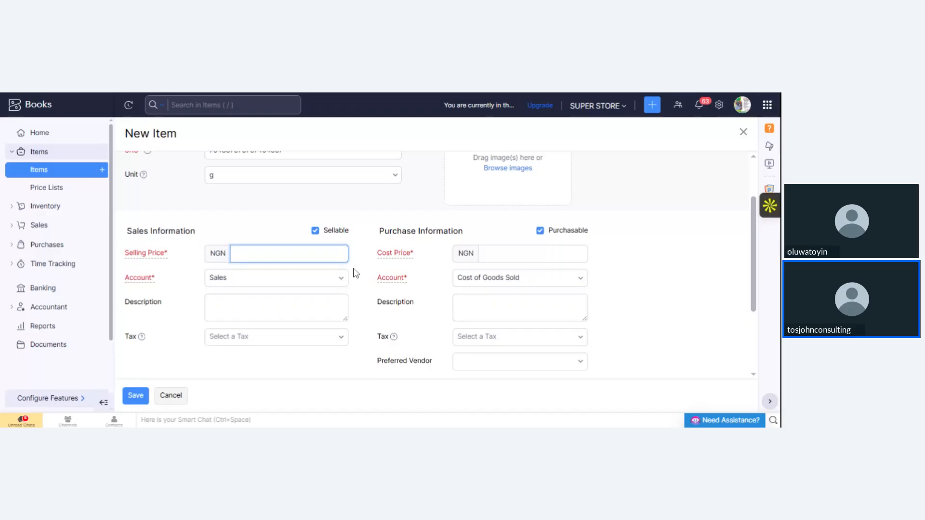
{"action": "left_click", "coordinate": [521, 254]}
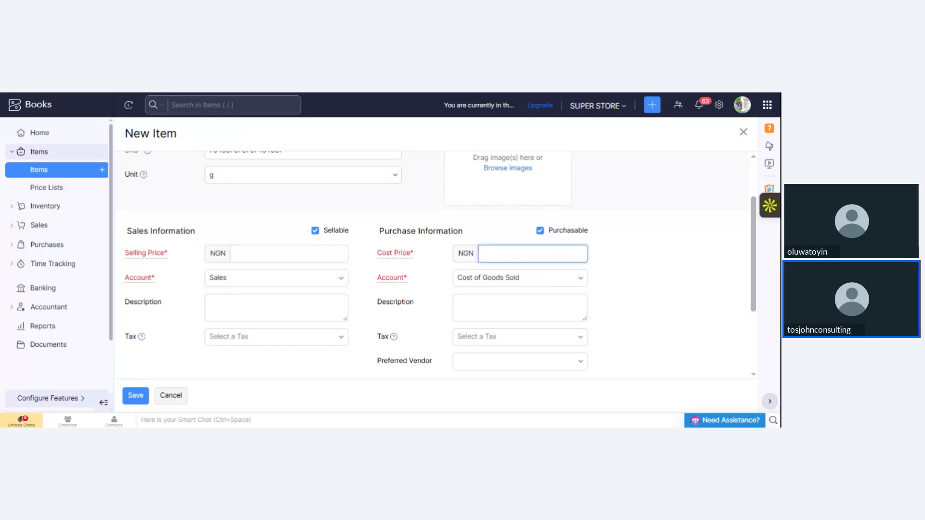
{"action": "type", "text": "100"}
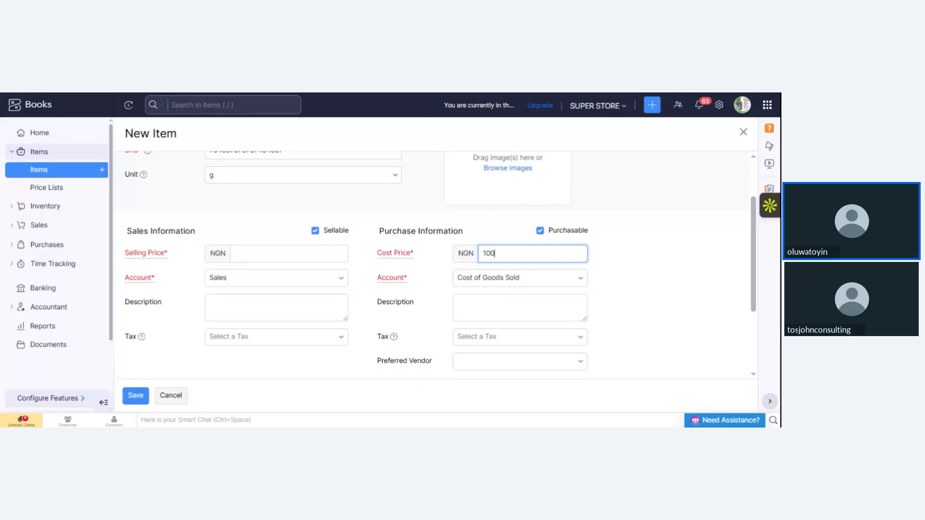
{"action": "type", "text": "00"}
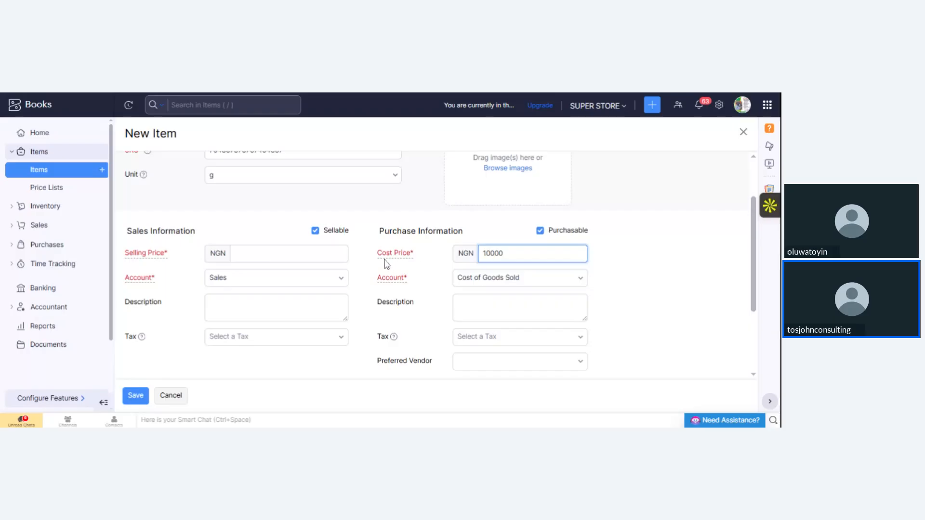
{"action": "mouse_move", "coordinate": [388, 261]}
{"action": "left_click", "coordinate": [289, 254]}
{"action": "type", "text": "1200"}
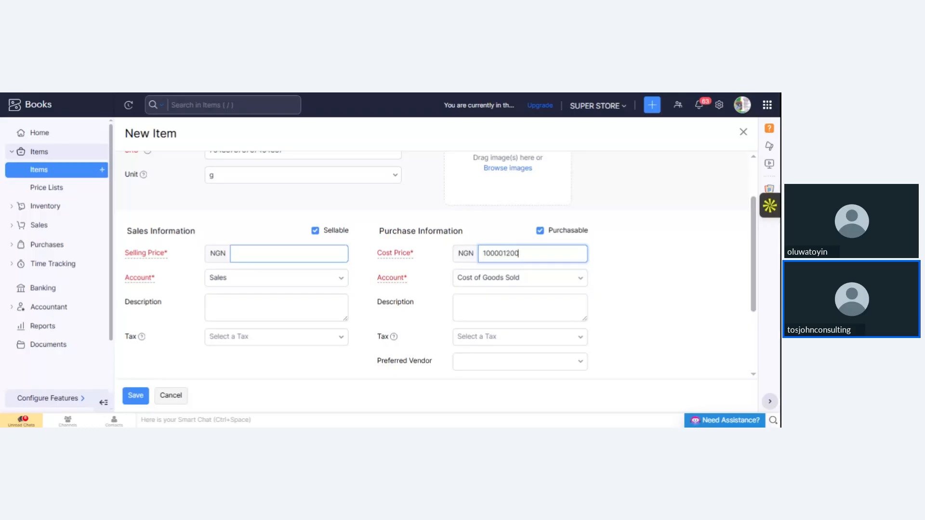
{"action": "type", "text": "0"}
{"action": "key", "text": "BackSpace"}
{"action": "key", "text": "BackSpace"}
{"action": "key", "text": "BackSpace"}
{"action": "key", "text": "BackSpace"}
{"action": "key", "text": "BackSpace"}
Step: Set the item's selling price to NGN 12000 in the sales information
{"action": "left_click", "coordinate": [288, 254]}
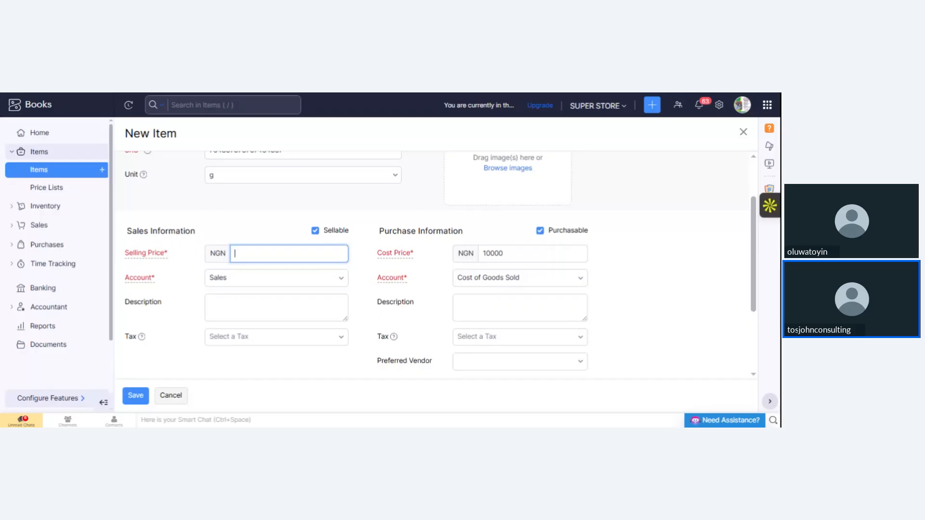
{"action": "type", "text": "12000"}
{"action": "left_click", "coordinate": [530, 253]}
Step: Choose Sales as the item's sales account and keep Cost of Goods Sold as its purchase account
{"action": "mouse_move", "coordinate": [151, 282]}
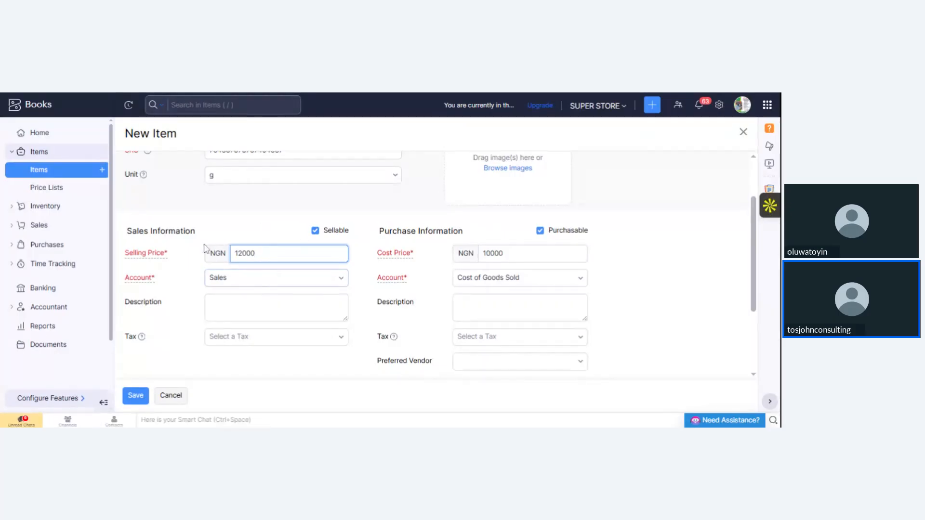
{"action": "mouse_move", "coordinate": [157, 261]}
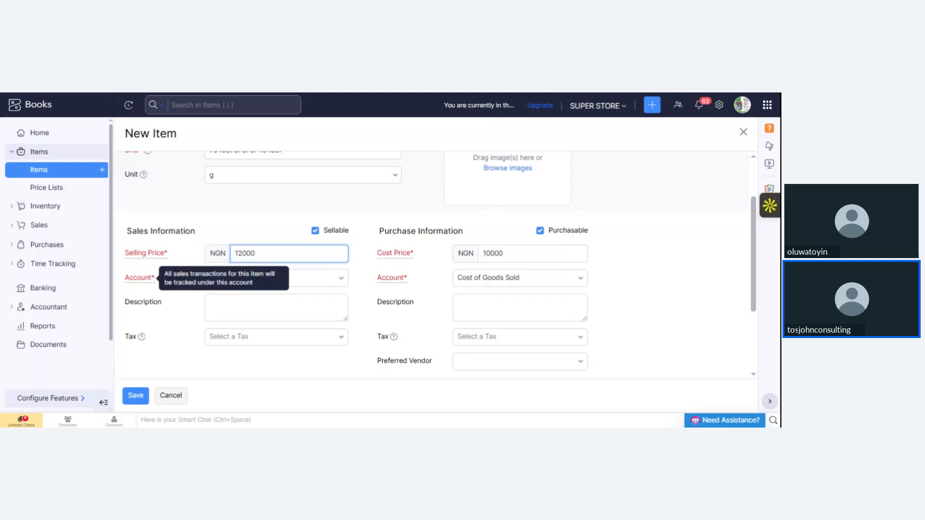
{"action": "left_click", "coordinate": [341, 282]}
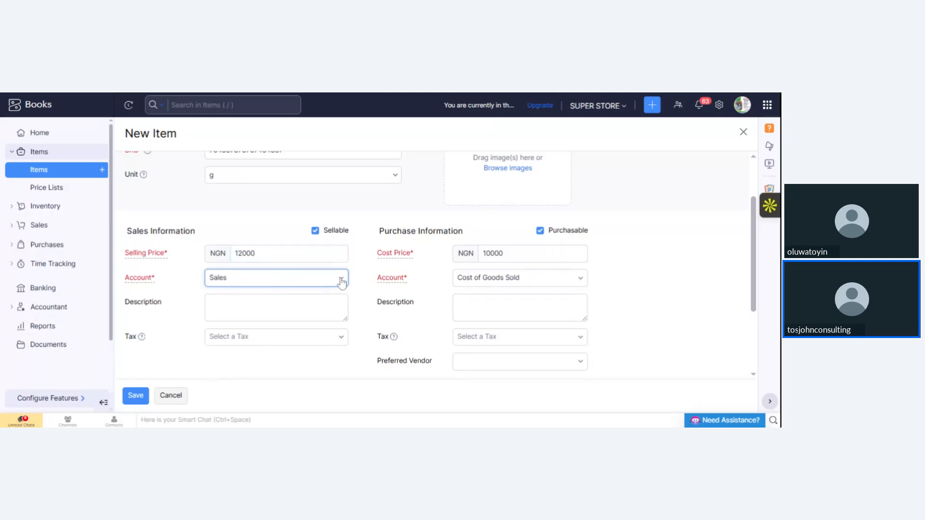
{"action": "left_click", "coordinate": [342, 283]}
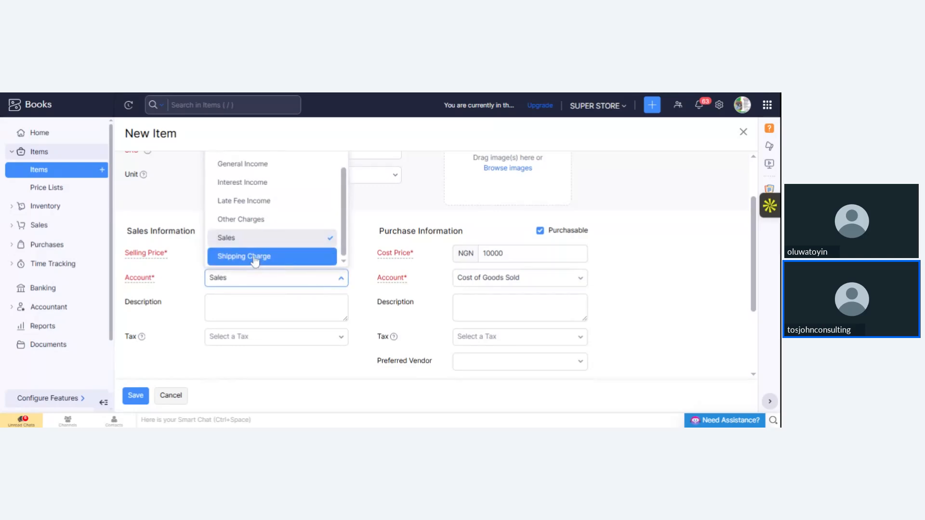
{"action": "left_click", "coordinate": [253, 248]}
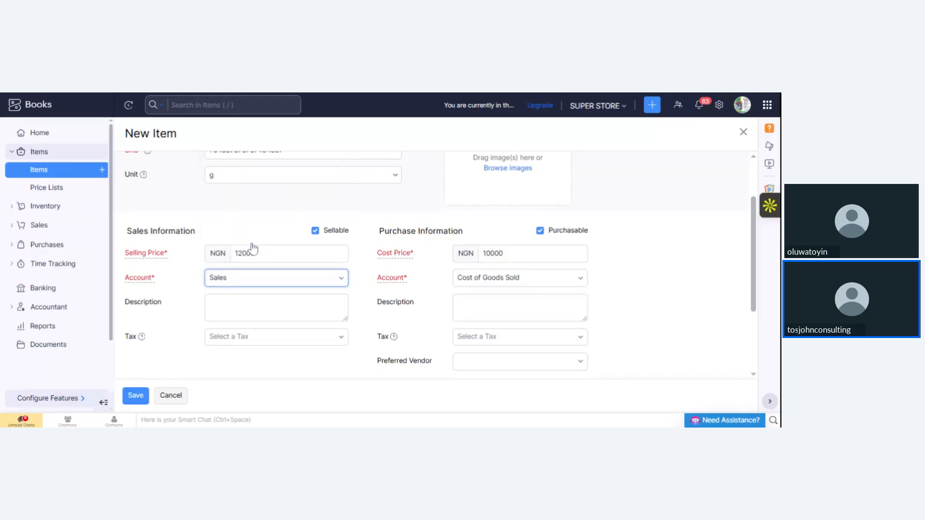
{"action": "left_click", "coordinate": [580, 279]}
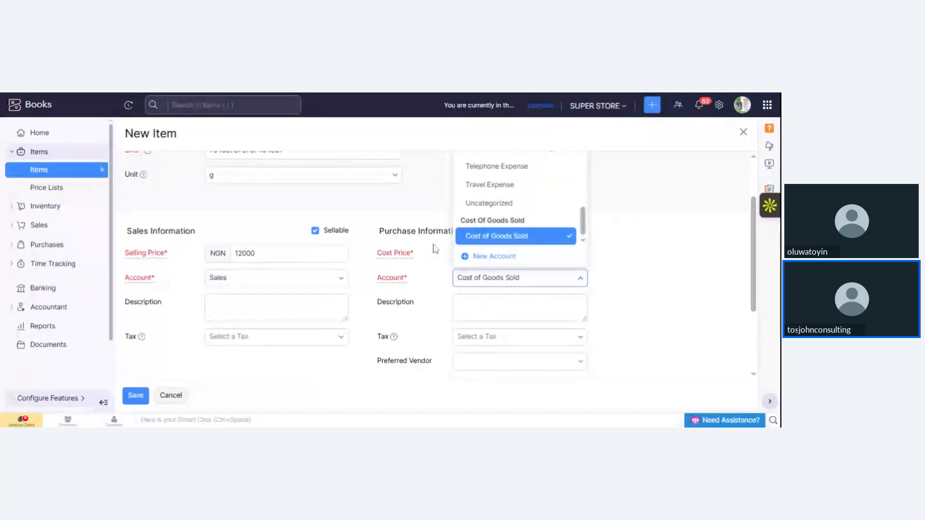
{"action": "left_click", "coordinate": [515, 284]}
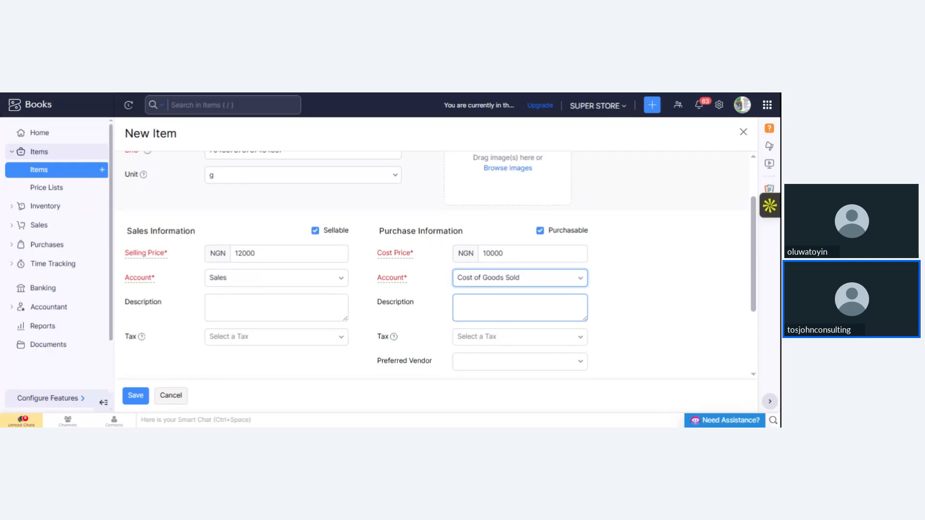
{"action": "left_click", "coordinate": [452, 308]}
{"action": "left_click", "coordinate": [208, 310]}
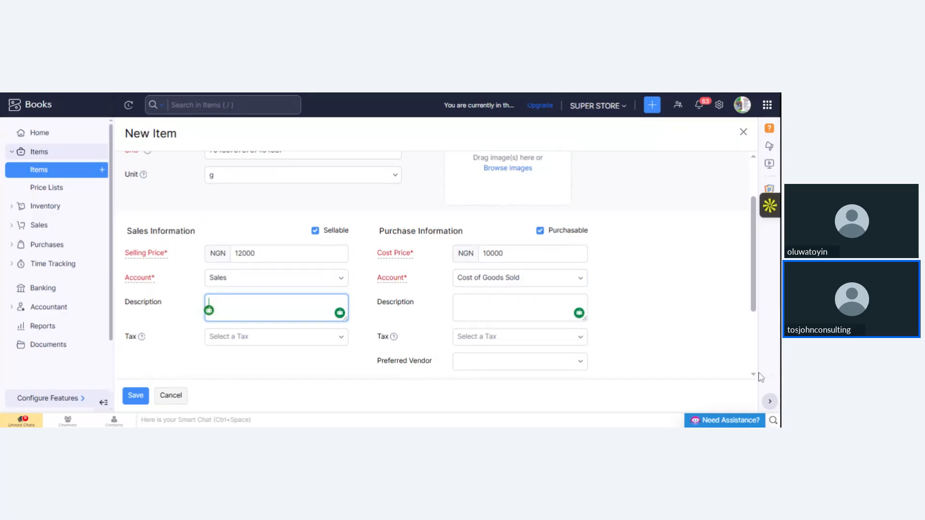
{"action": "scroll", "coordinate": [757, 377], "scroll_direction": "down", "scroll_amount": 3}
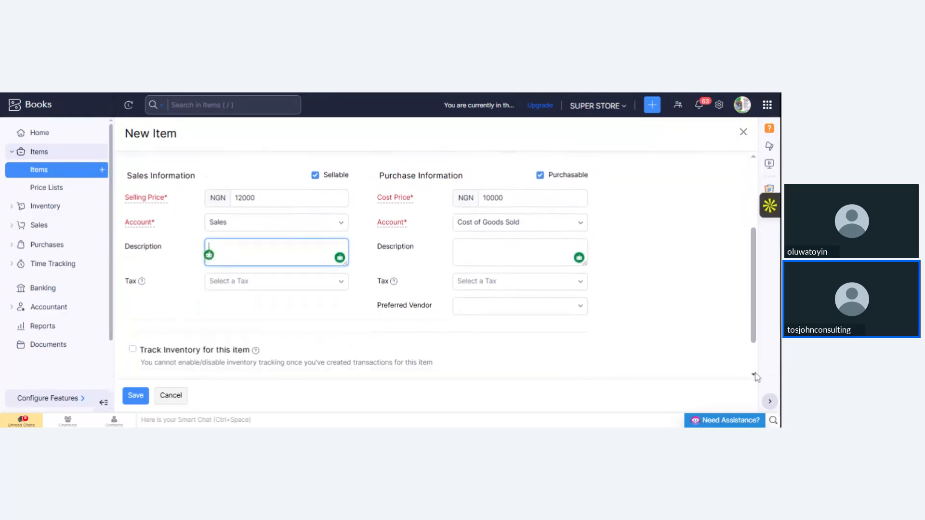
Step: Look through the sales tax, purchase tax and preferred vendor choices of the new item without selecting any
{"action": "scroll", "coordinate": [757, 377], "scroll_direction": "down", "scroll_amount": 2}
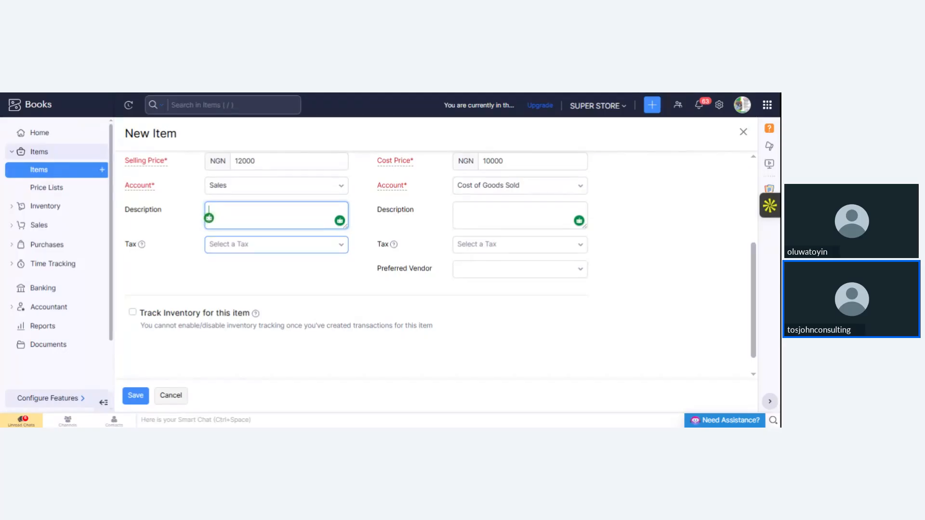
{"action": "left_click", "coordinate": [343, 247]}
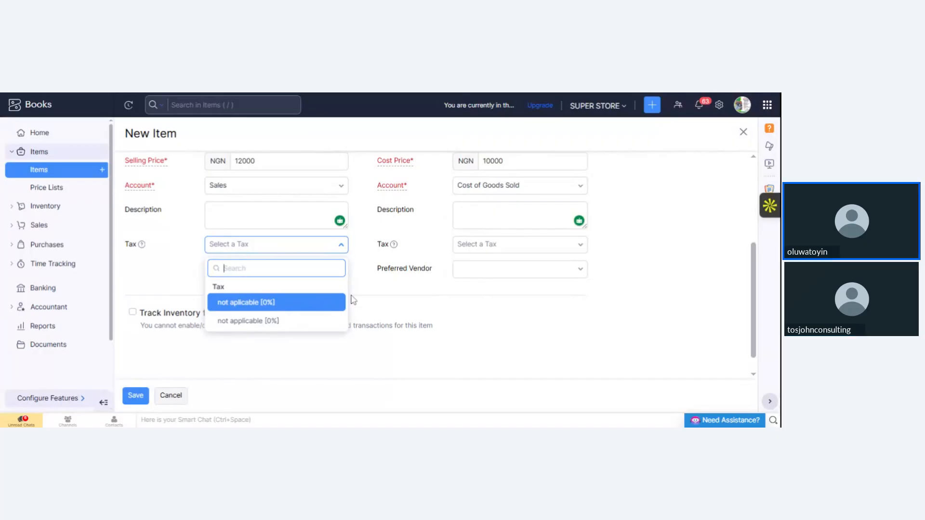
{"action": "left_click", "coordinate": [367, 301]}
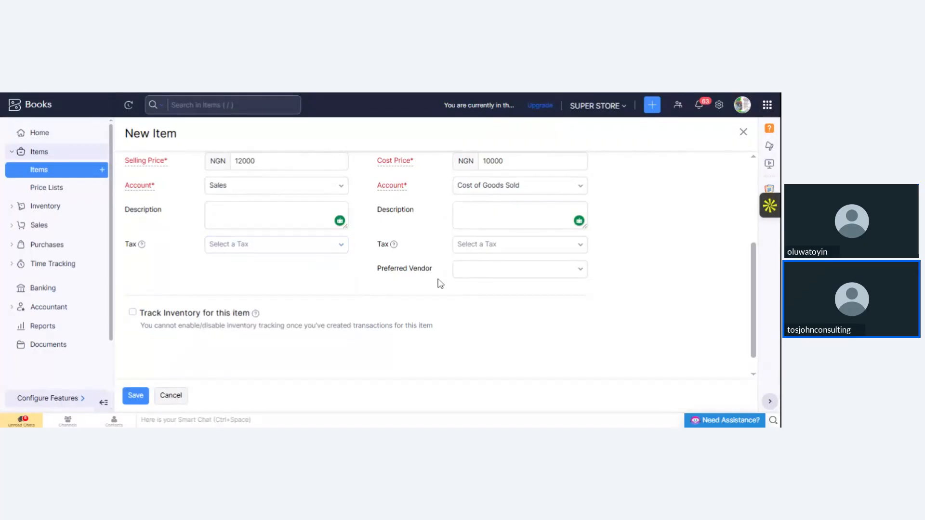
{"action": "left_click", "coordinate": [582, 248]}
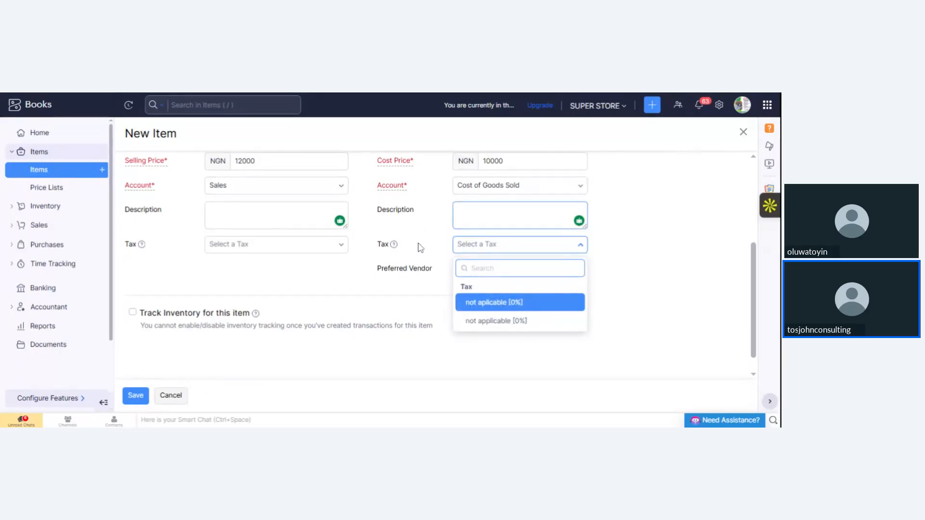
{"action": "left_click", "coordinate": [383, 303]}
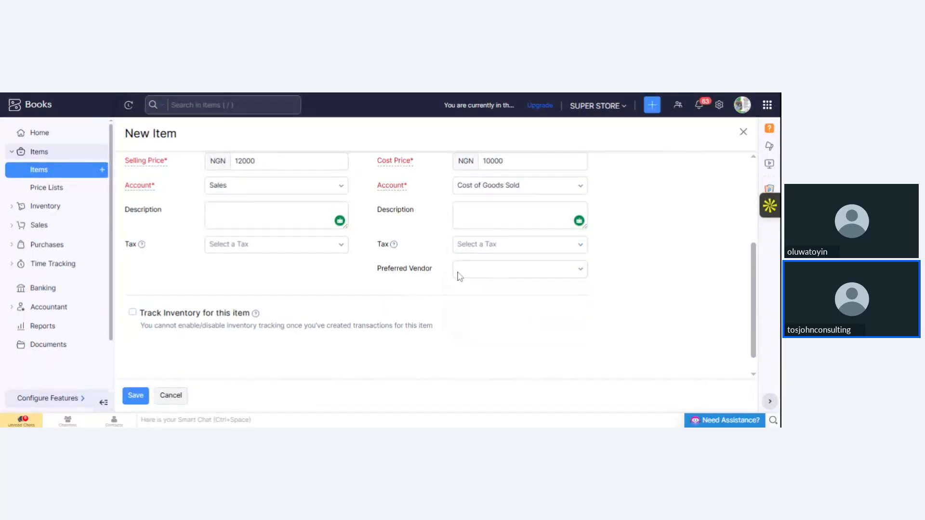
{"action": "left_click", "coordinate": [581, 275]}
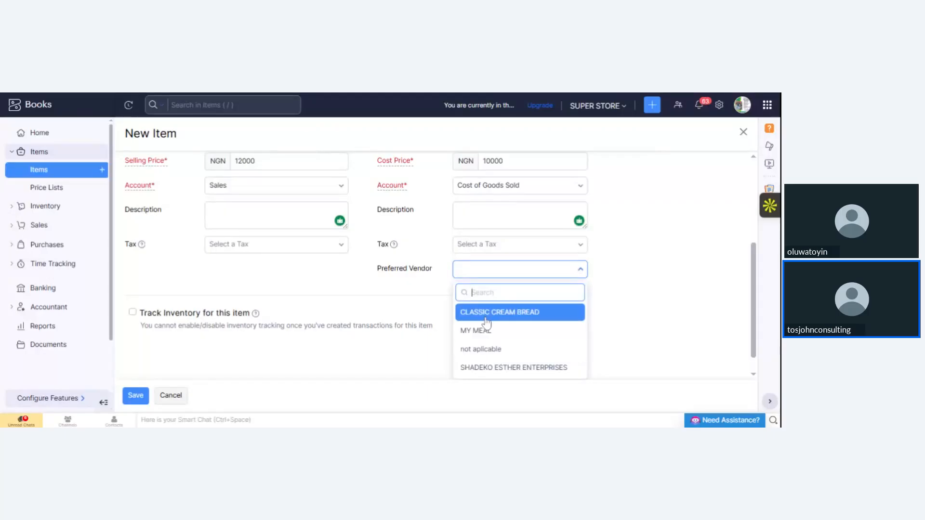
{"action": "left_click", "coordinate": [383, 289]}
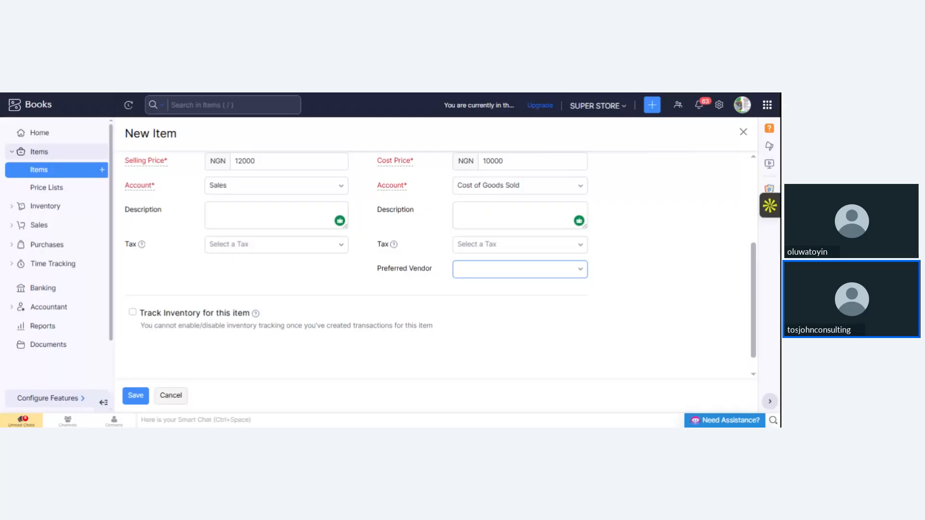
Step: Enable inventory tracking for the new item and choose Inventory Asset as its inventory account
{"action": "left_click", "coordinate": [133, 313]}
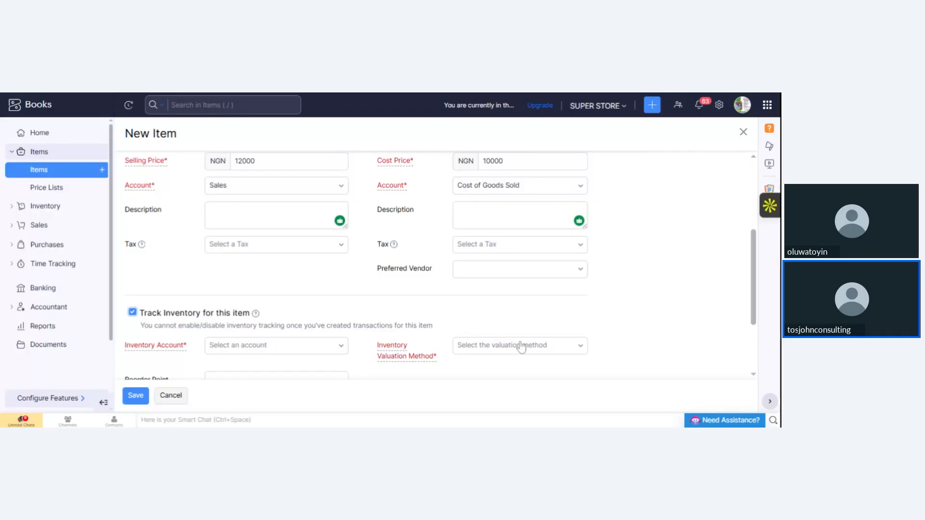
{"action": "left_click", "coordinate": [754, 378]}
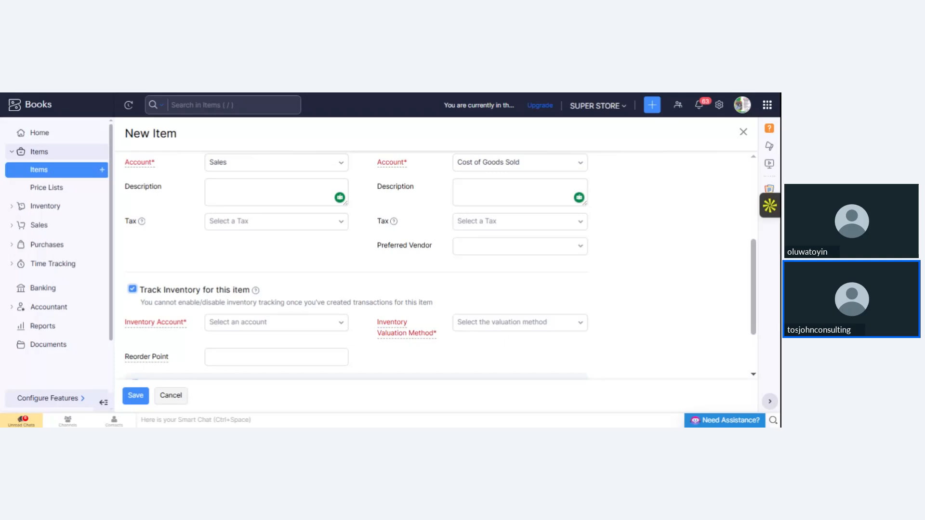
{"action": "scroll", "coordinate": [754, 377], "scroll_direction": "down", "scroll_amount": 3}
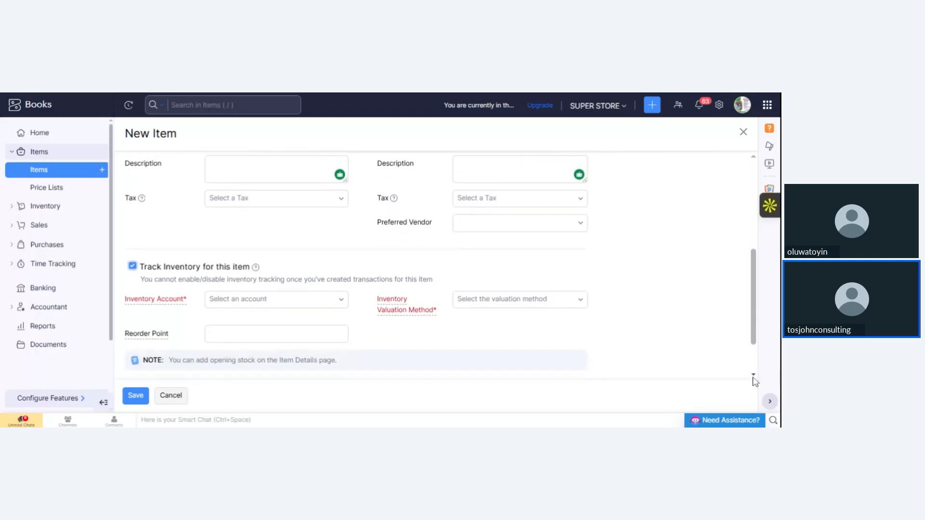
{"action": "scroll", "coordinate": [753, 378], "scroll_direction": "down", "scroll_amount": 1}
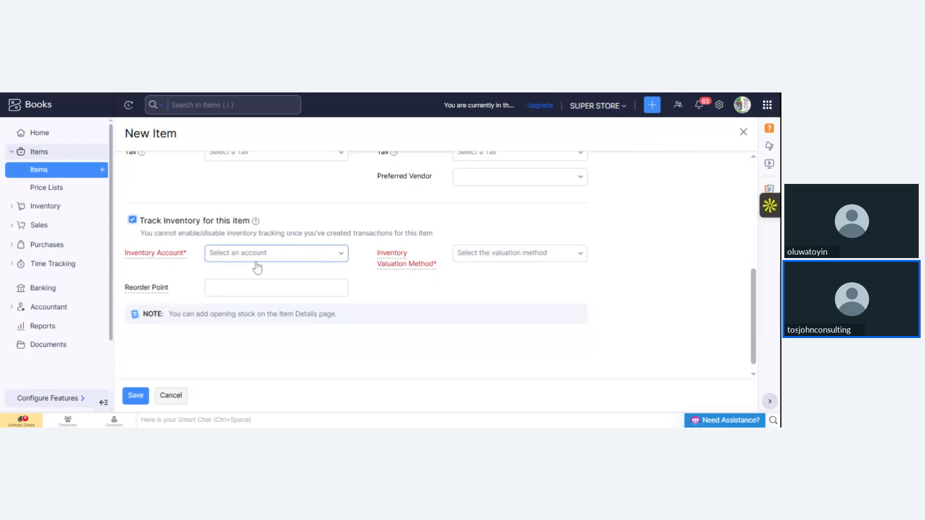
{"action": "mouse_move", "coordinate": [159, 255]}
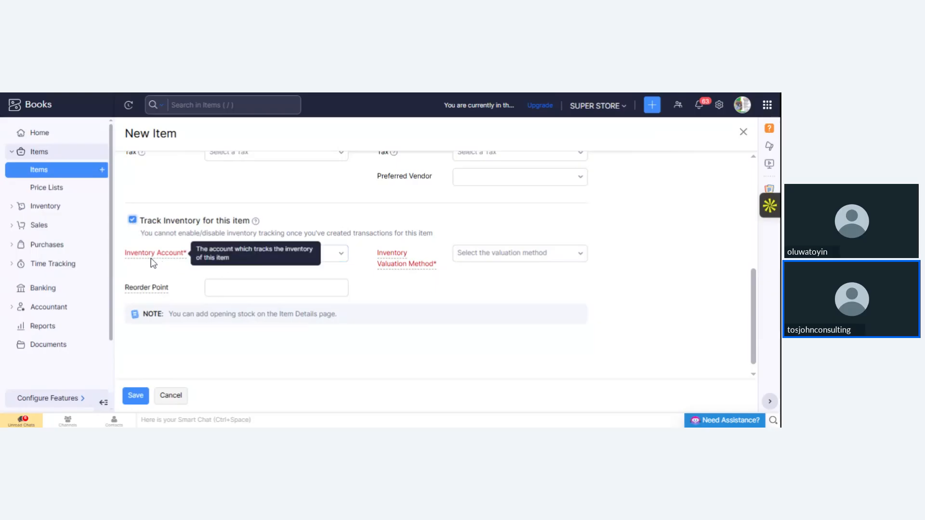
{"action": "left_click", "coordinate": [340, 256]}
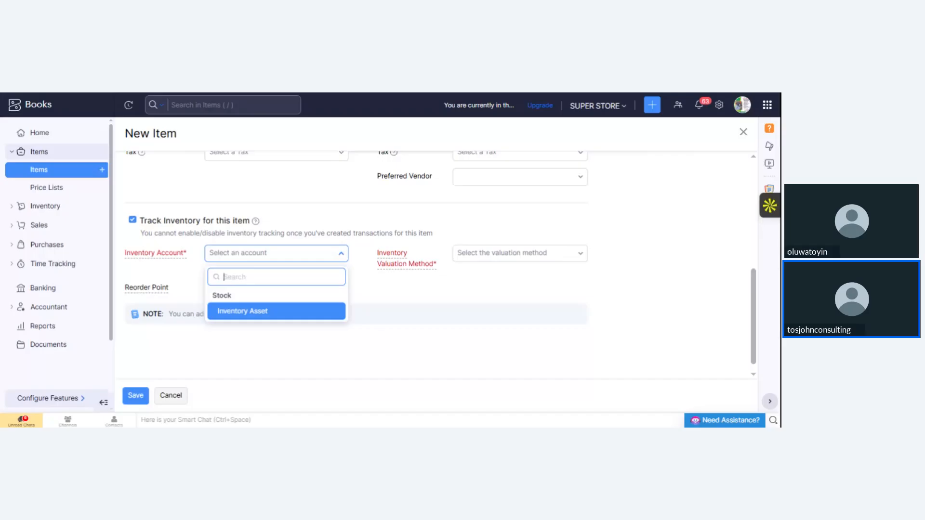
{"action": "left_click", "coordinate": [254, 318]}
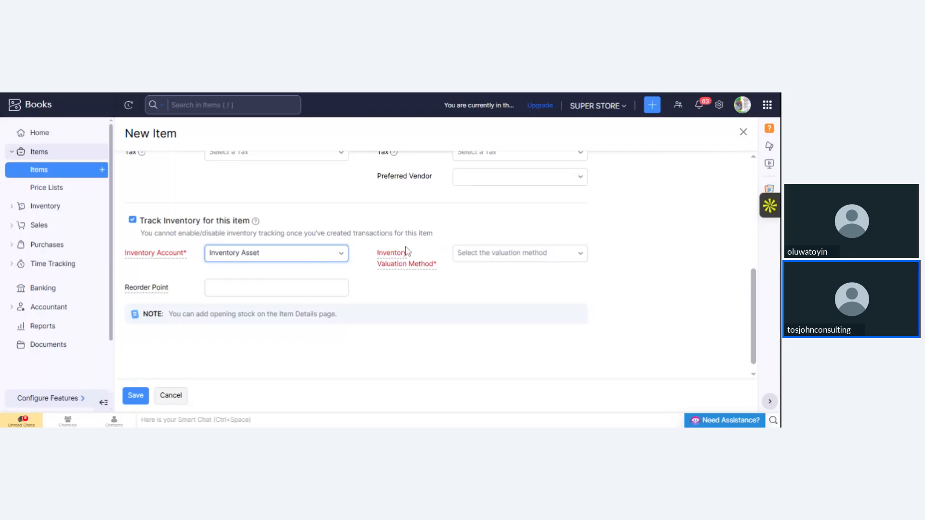
Step: Set the new item's inventory valuation method to FIFO (First In, First Out)
{"action": "left_click", "coordinate": [579, 260]}
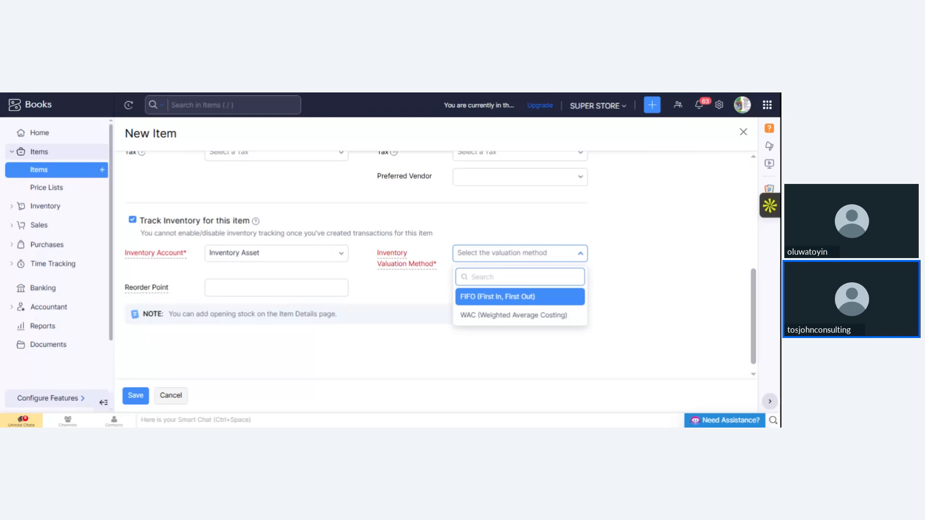
{"action": "left_click", "coordinate": [506, 302]}
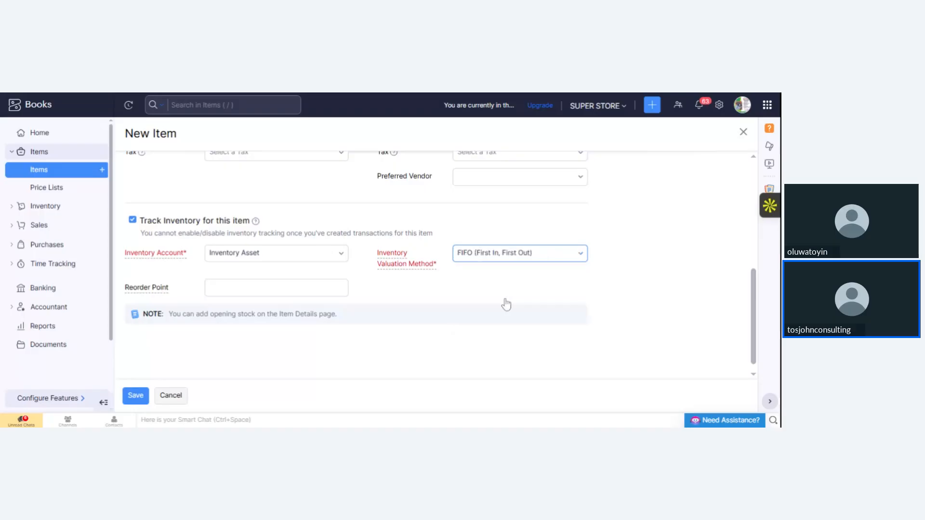
{"action": "left_click", "coordinate": [581, 256]}
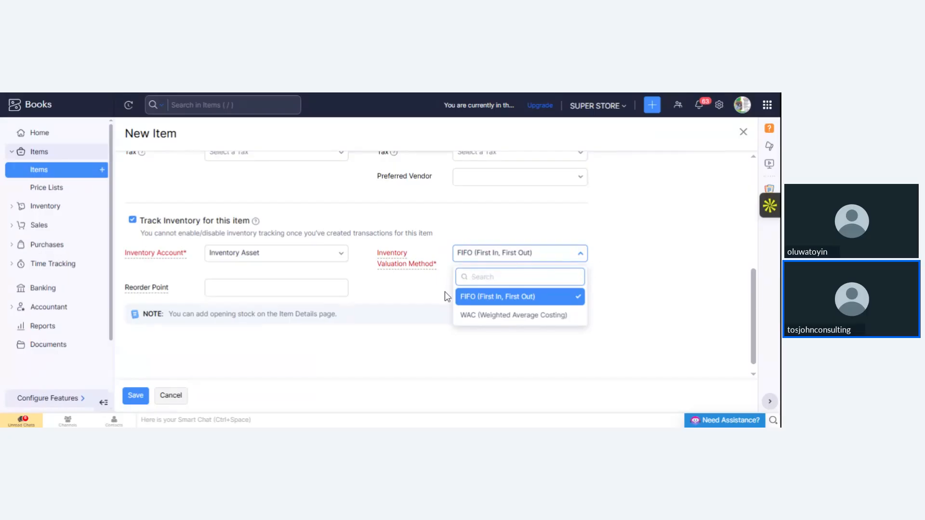
{"action": "left_click", "coordinate": [393, 332]}
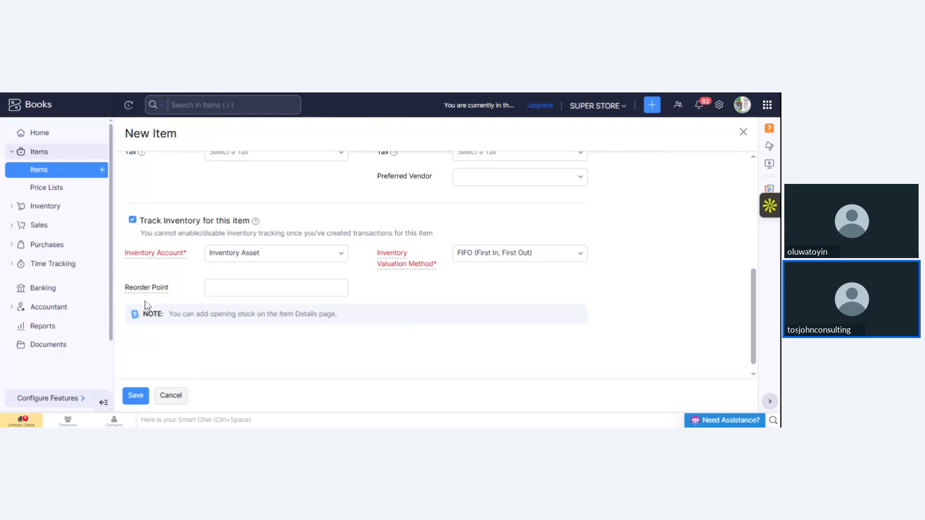
Step: Set the new item's reorder point to 20
{"action": "mouse_move", "coordinate": [148, 288]}
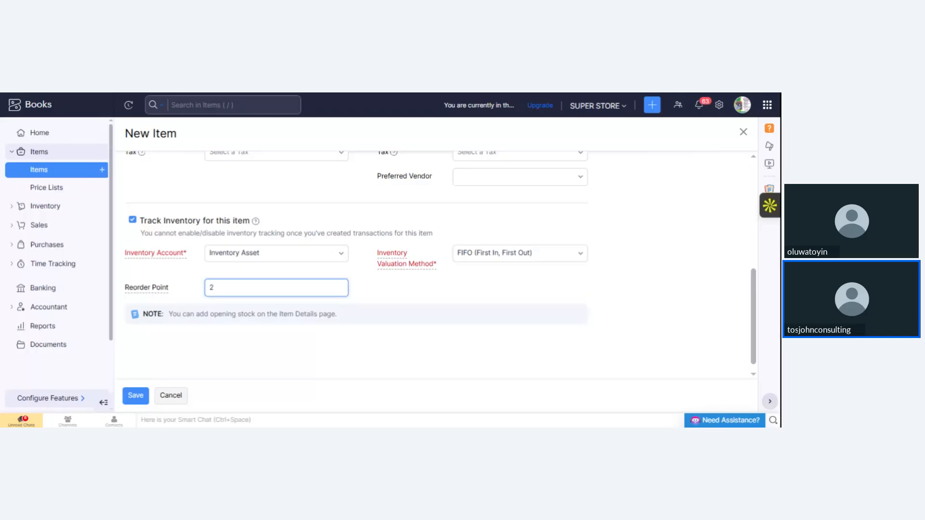
{"action": "type", "text": "0"}
{"action": "left_click", "coordinate": [369, 360]}
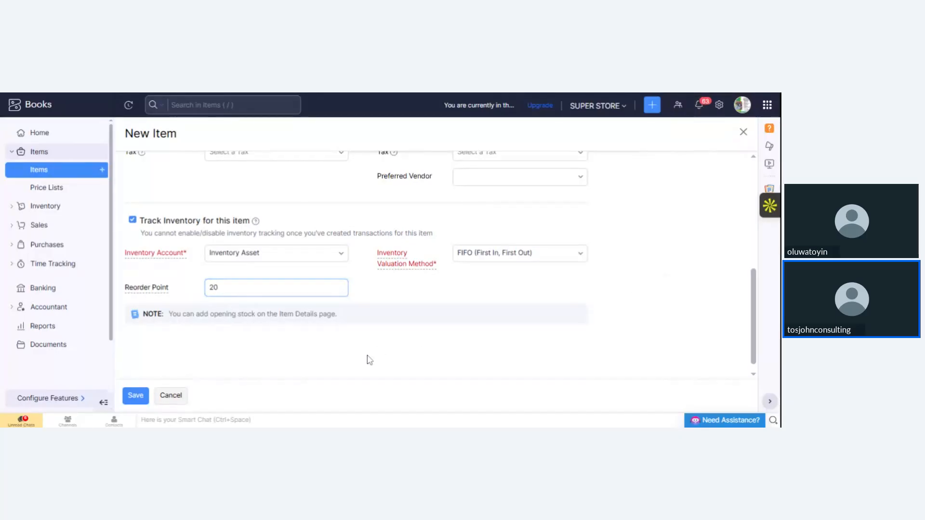
Step: Review the filled-in new item form, from name, SKU and prices through to the inventory tracking settings and inventory account choices
{"action": "left_click", "coordinate": [753, 375]}
{"action": "left_click", "coordinate": [753, 375]}
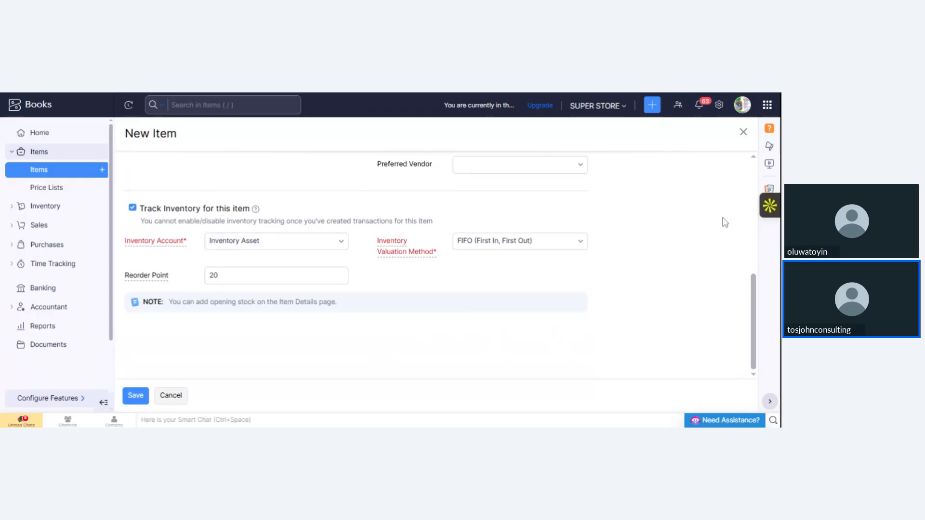
{"action": "left_click_drag", "start_coordinate": [756, 288], "coordinate": [756, 164]}
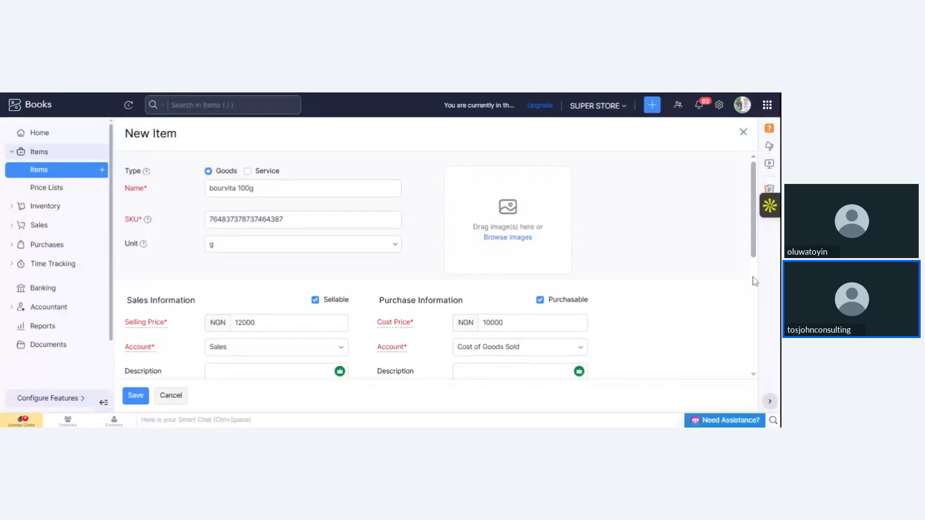
{"action": "left_click_drag", "start_coordinate": [753, 261], "coordinate": [755, 417]}
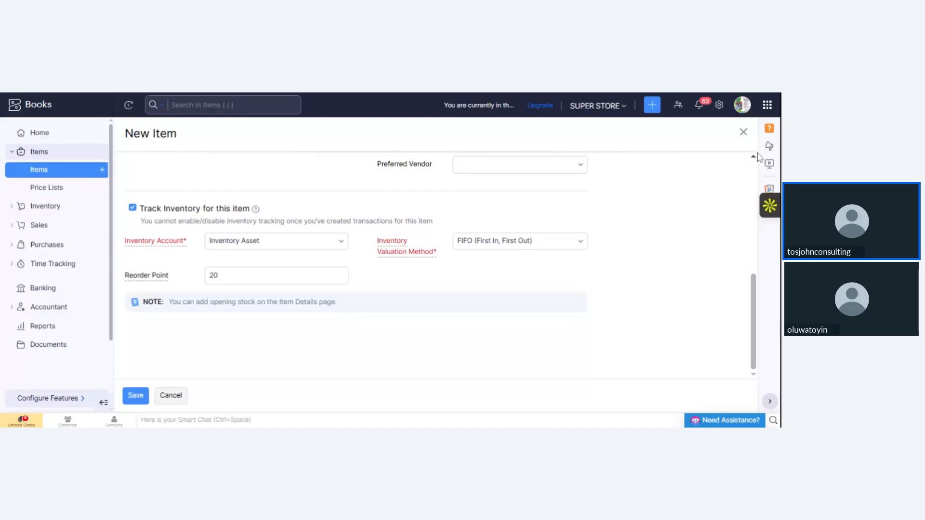
{"action": "scroll", "coordinate": [755, 167], "scroll_direction": "up", "scroll_amount": 5}
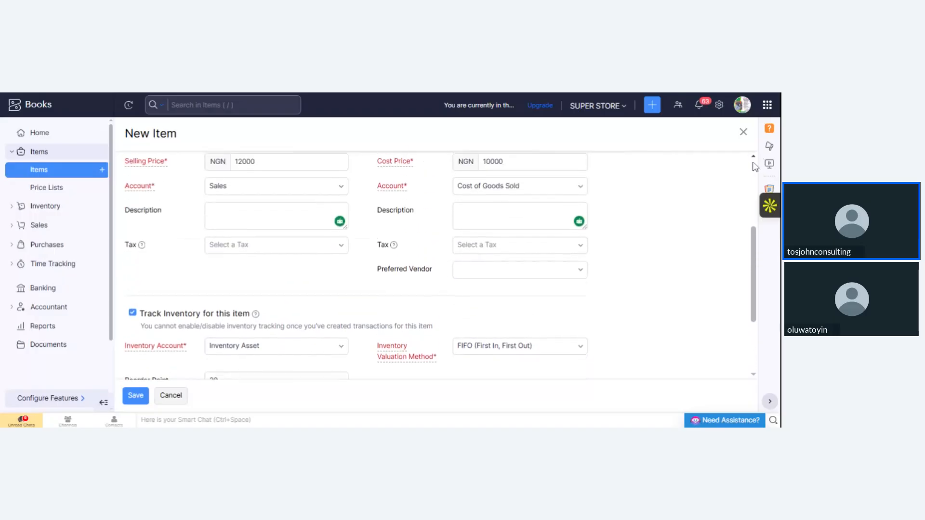
{"action": "scroll", "coordinate": [755, 167], "scroll_direction": "up", "scroll_amount": 3}
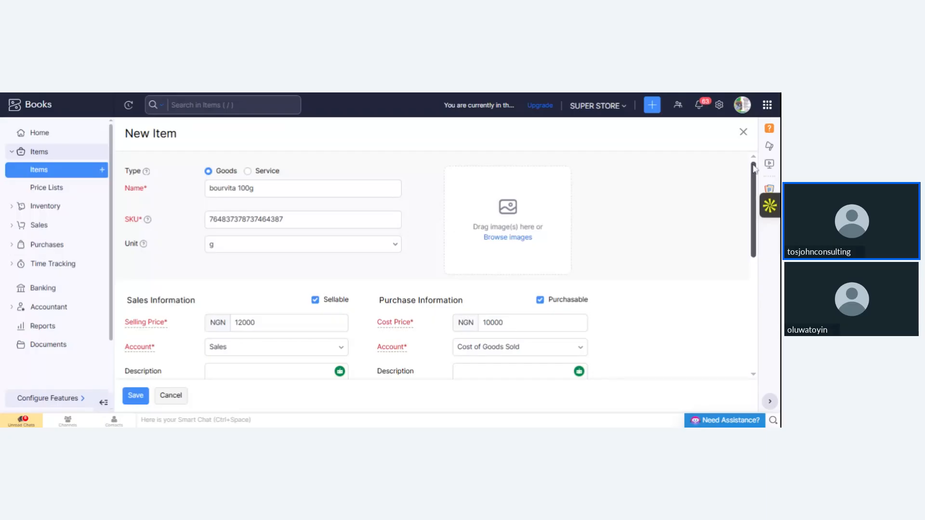
{"action": "left_click_drag", "start_coordinate": [753, 168], "coordinate": [749, 309]}
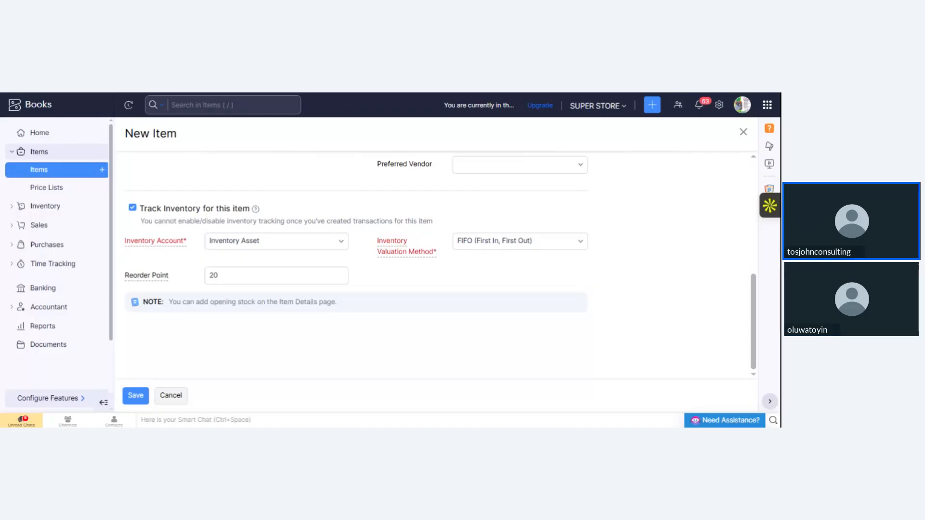
{"action": "left_click", "coordinate": [344, 251]}
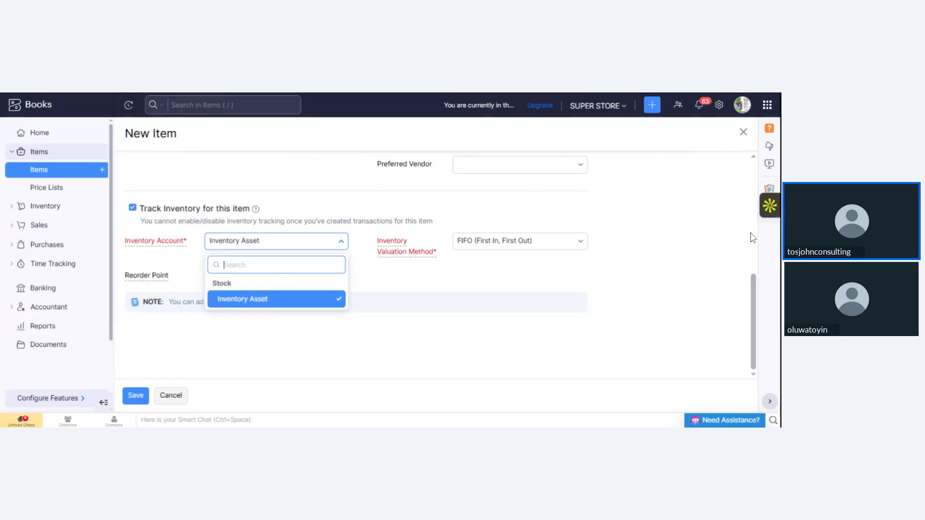
{"action": "left_click_drag", "start_coordinate": [754, 300], "coordinate": [758, 188]}
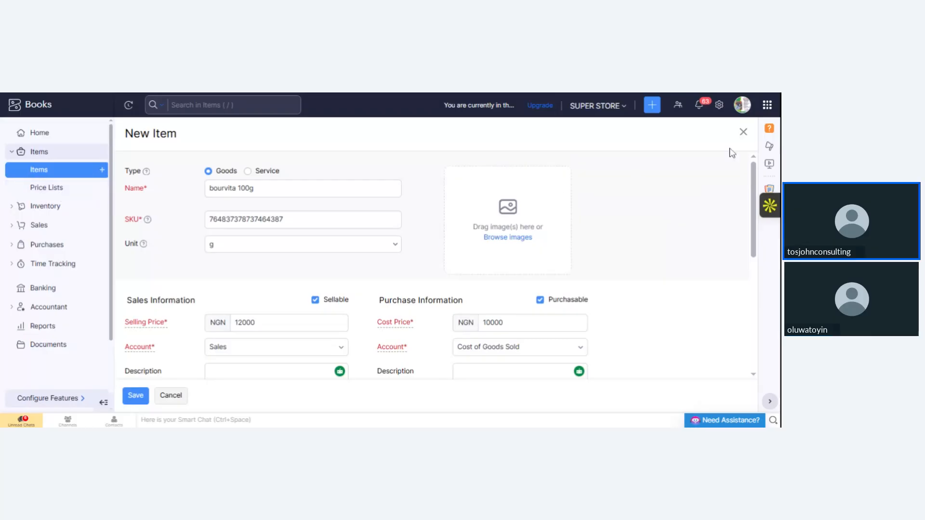
Step: Close the new item form and discard its unsaved changes
{"action": "left_click", "coordinate": [744, 134]}
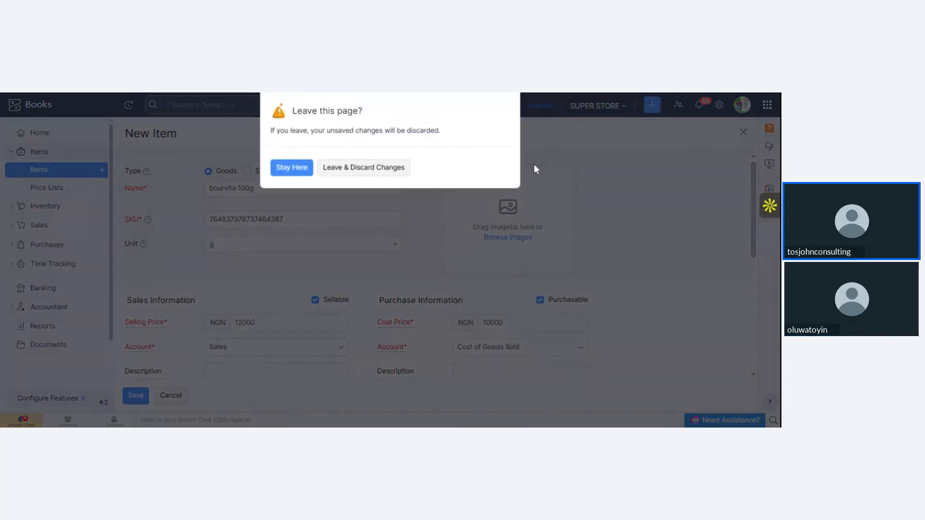
{"action": "left_click", "coordinate": [352, 172]}
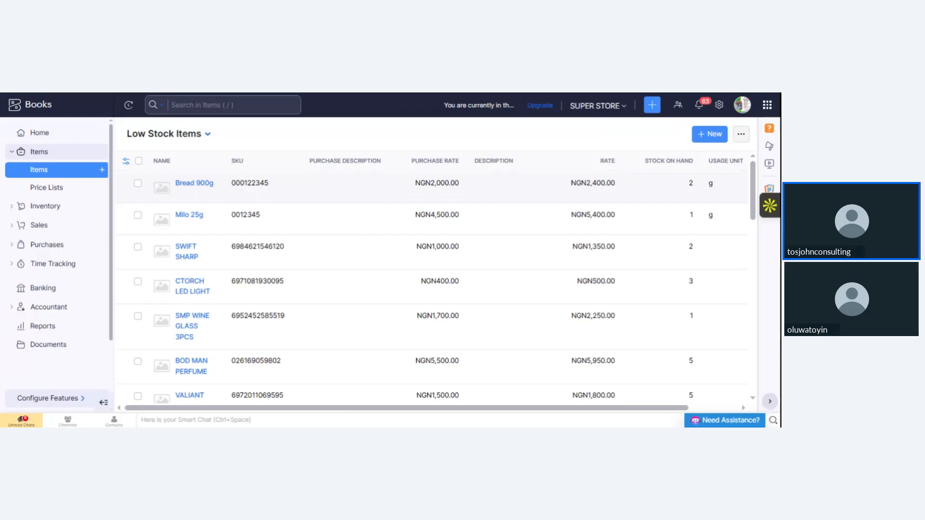
Step: Open the existing Bread 900g item for editing and review its details down to the inventory tracking settings
{"action": "left_click", "coordinate": [596, 191]}
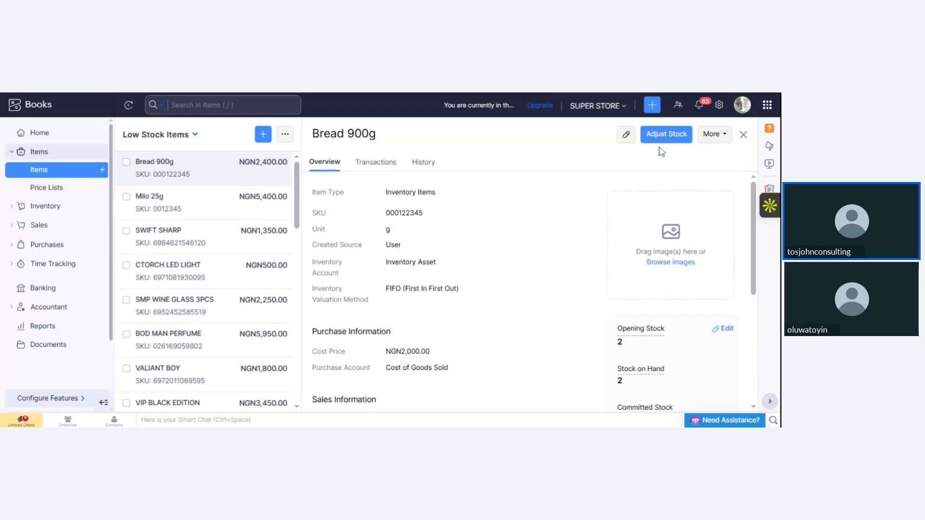
{"action": "left_click", "coordinate": [624, 134]}
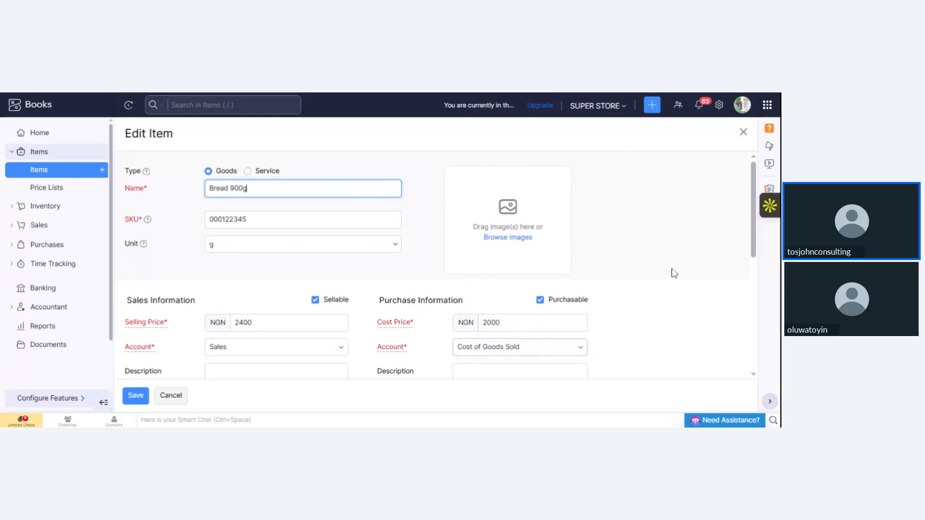
{"action": "scroll", "coordinate": [760, 295], "scroll_direction": "down", "scroll_amount": 1}
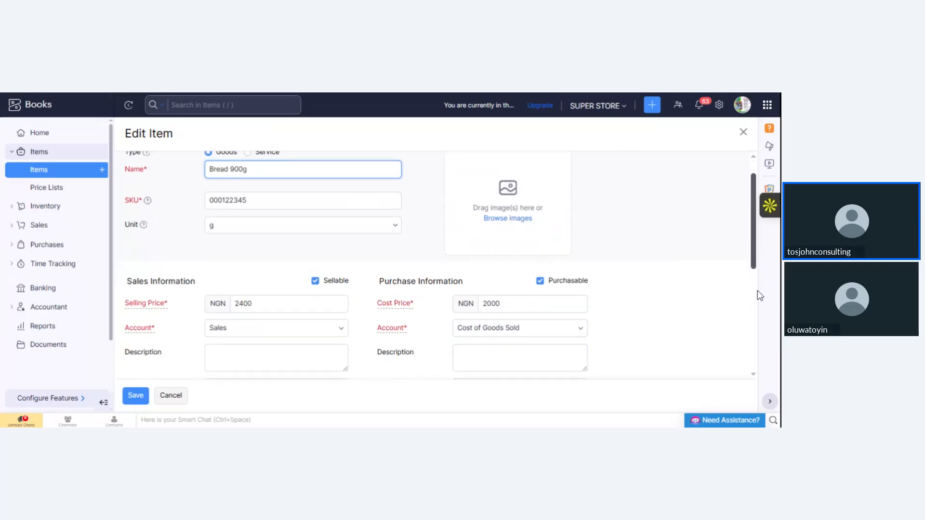
{"action": "scroll", "coordinate": [760, 295], "scroll_direction": "down", "scroll_amount": 4}
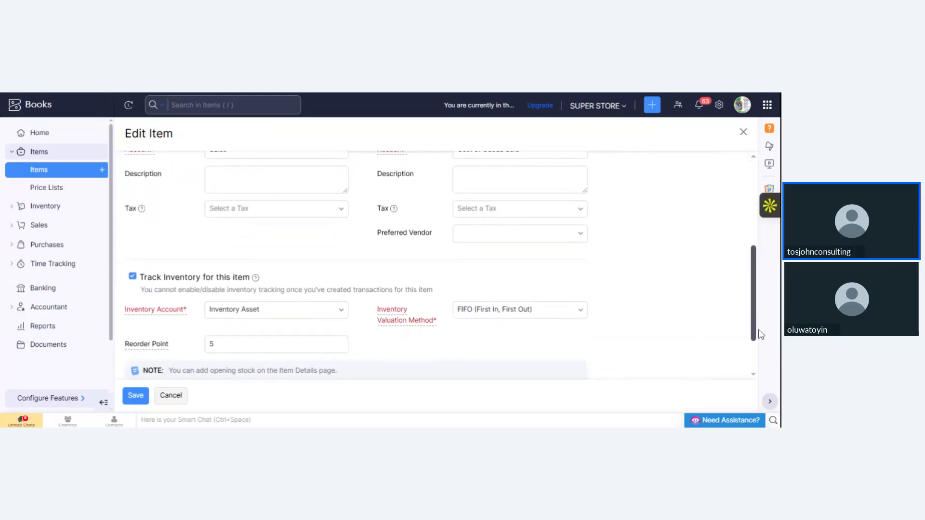
{"action": "scroll", "coordinate": [761, 335], "scroll_direction": "down", "scroll_amount": 2}
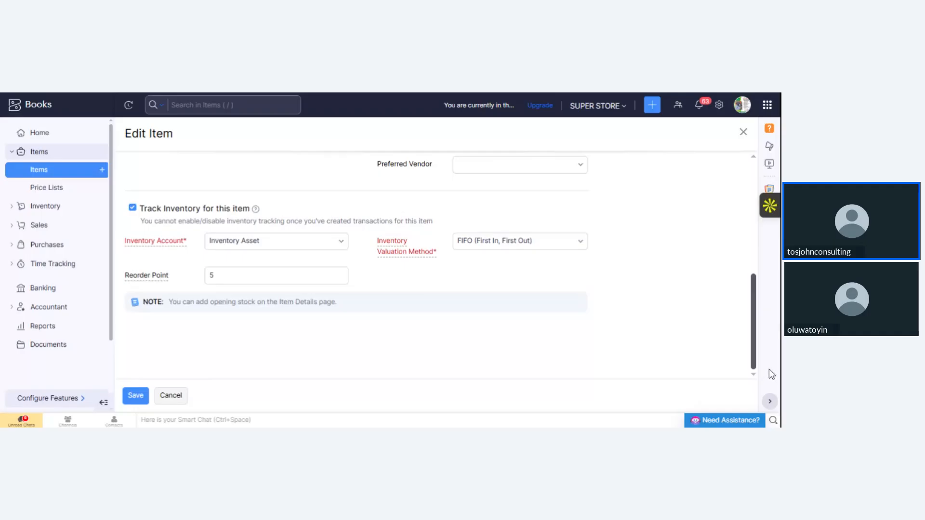
Step: Close the Bread 900g edit form and look over the item's additional actions for cloning, marking as inactive and deleting
{"action": "scroll", "coordinate": [747, 289], "scroll_direction": "up", "scroll_amount": 7}
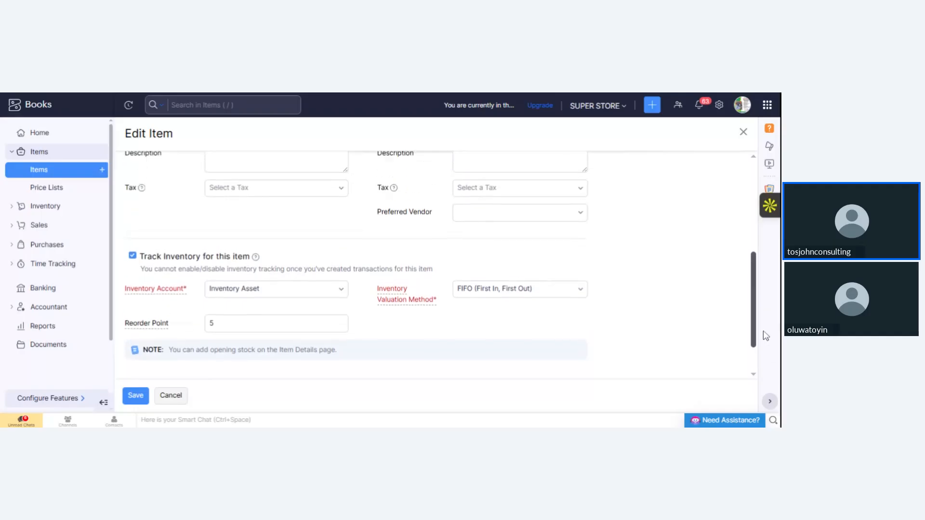
{"action": "left_click", "coordinate": [743, 133]}
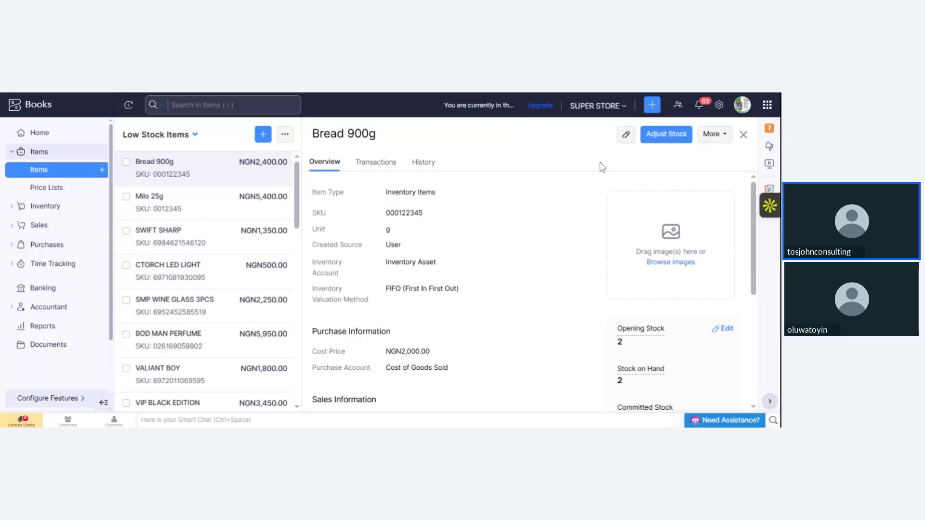
{"action": "left_click", "coordinate": [722, 139]}
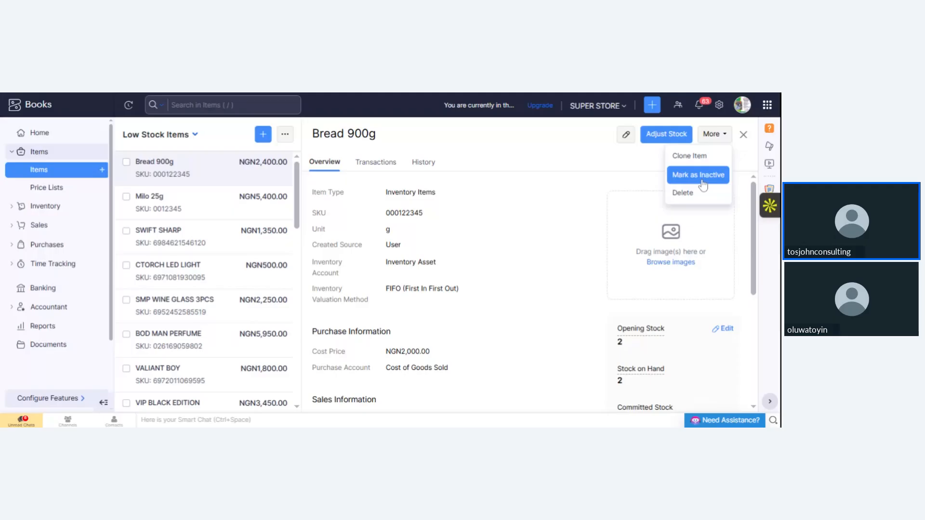
{"action": "left_click", "coordinate": [631, 169]}
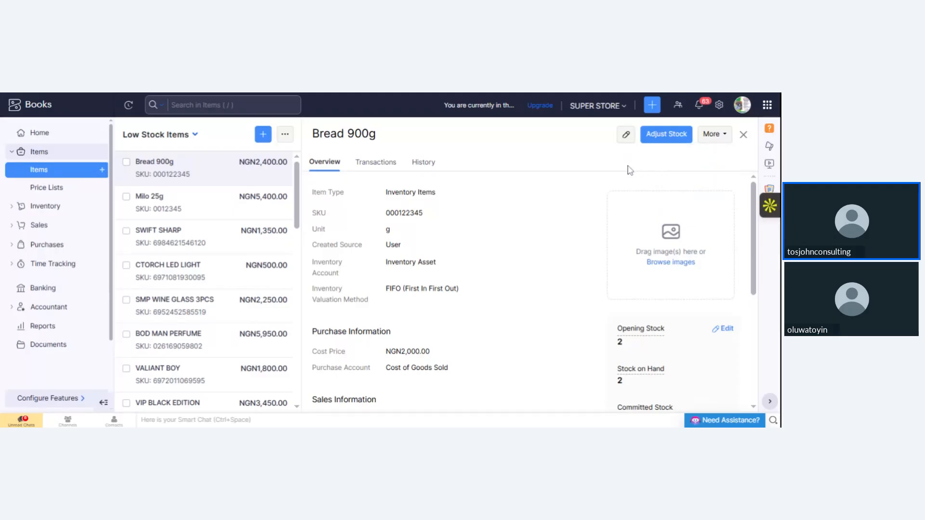
Step: Open the stock adjustment form for Bread 900g and review its date, account, quantity, cost price, reason and description fields
{"action": "left_click", "coordinate": [666, 139]}
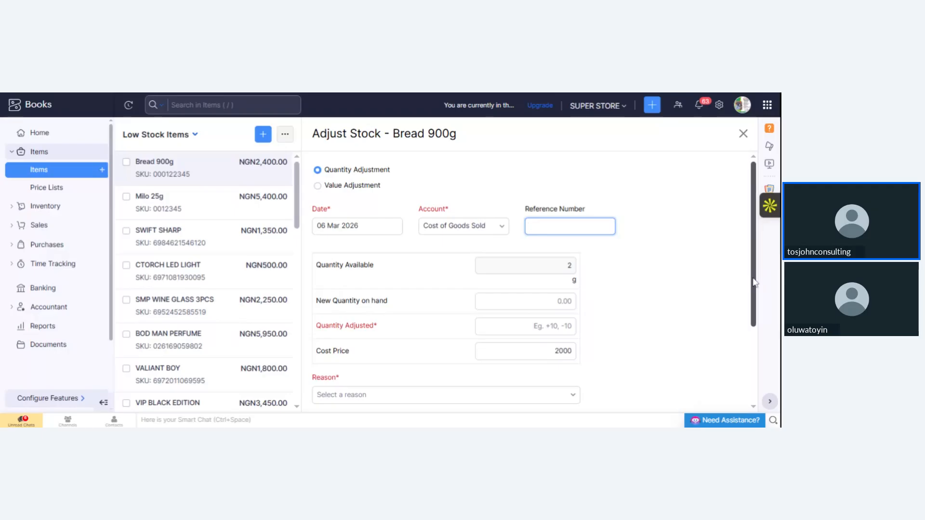
{"action": "mouse_move", "coordinate": [755, 283]}
{"action": "left_mouse_down"}
{"action": "mouse_move", "coordinate": [758, 320]}
{"action": "mouse_move", "coordinate": [752, 285]}
{"action": "left_mouse_up"}
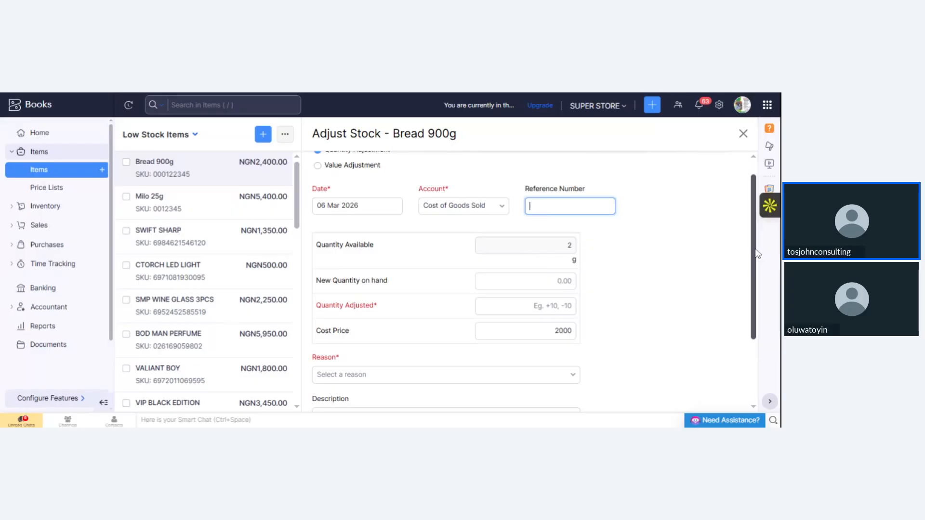
{"action": "left_click_drag", "start_coordinate": [758, 254], "coordinate": [756, 289]}
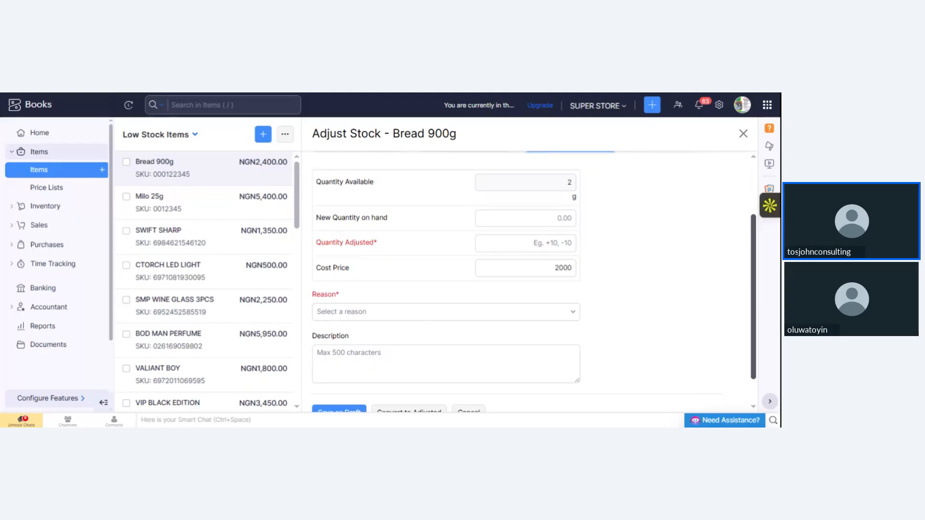
{"action": "scroll", "coordinate": [760, 294], "scroll_direction": "down", "scroll_amount": 1}
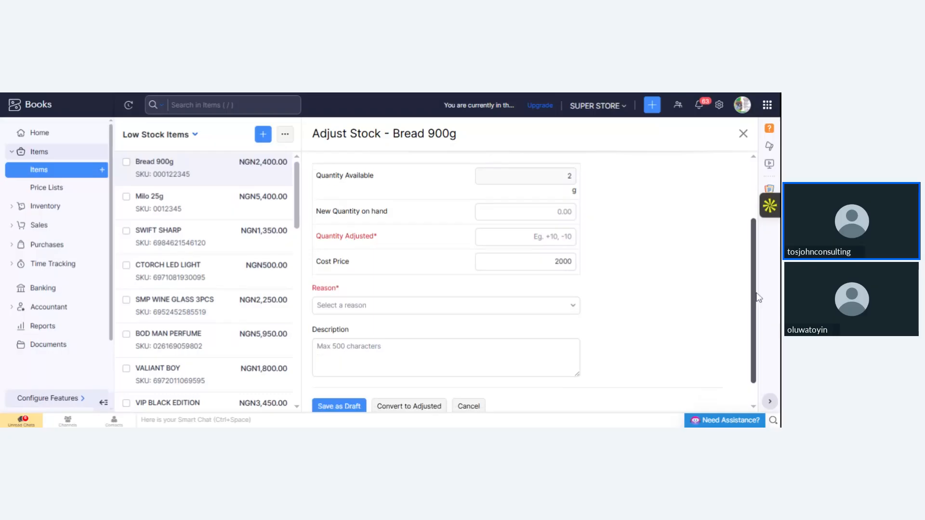
{"action": "scroll", "coordinate": [761, 292], "scroll_direction": "up", "scroll_amount": 2}
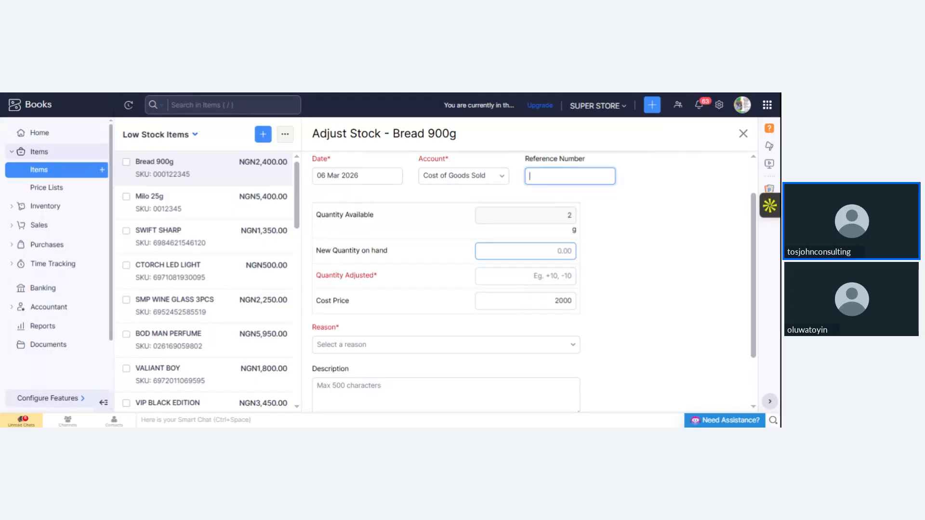
{"action": "left_click", "coordinate": [526, 251]}
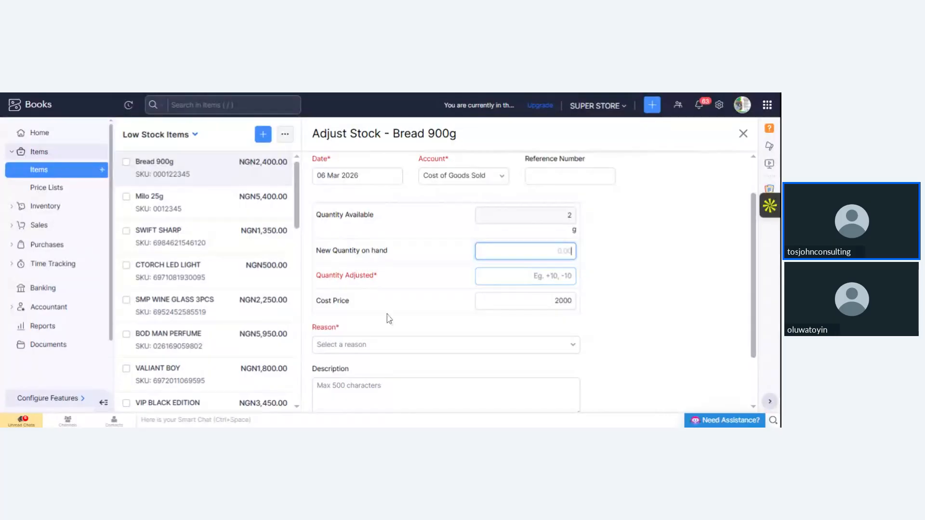
{"action": "left_click", "coordinate": [501, 302]}
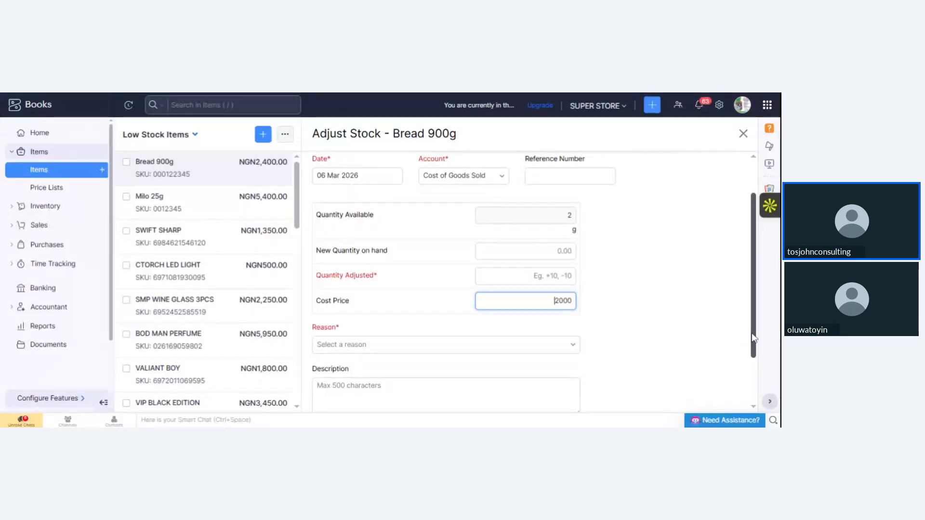
{"action": "left_click_drag", "start_coordinate": [755, 339], "coordinate": [763, 382]}
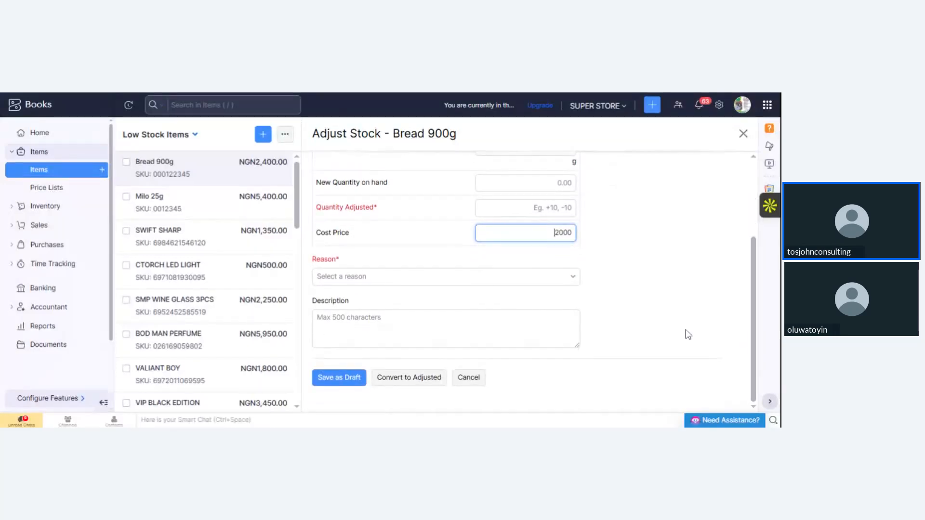
Step: Select Damaged goods as the reason for the Bread 900g stock adjustment
{"action": "left_click", "coordinate": [573, 283]}
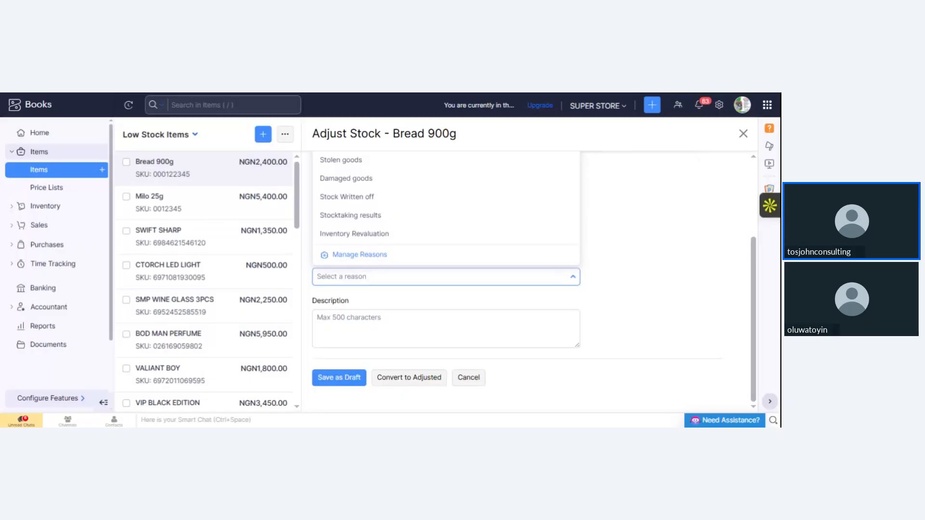
{"action": "left_click", "coordinate": [349, 182]}
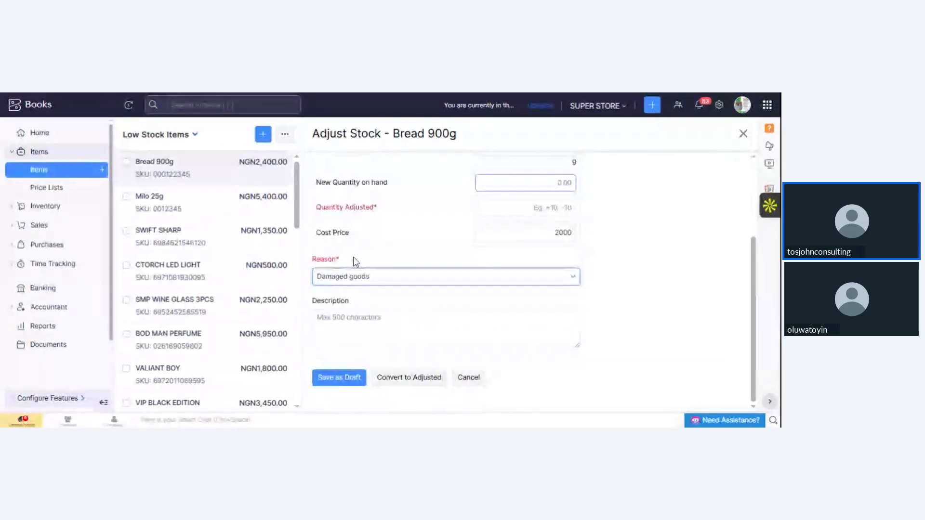
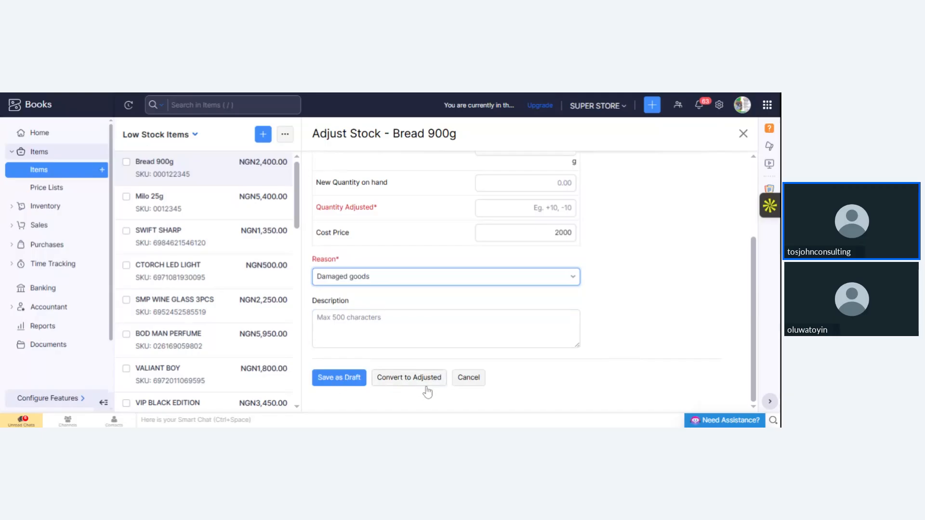
{"action": "left_click", "coordinate": [668, 338]}
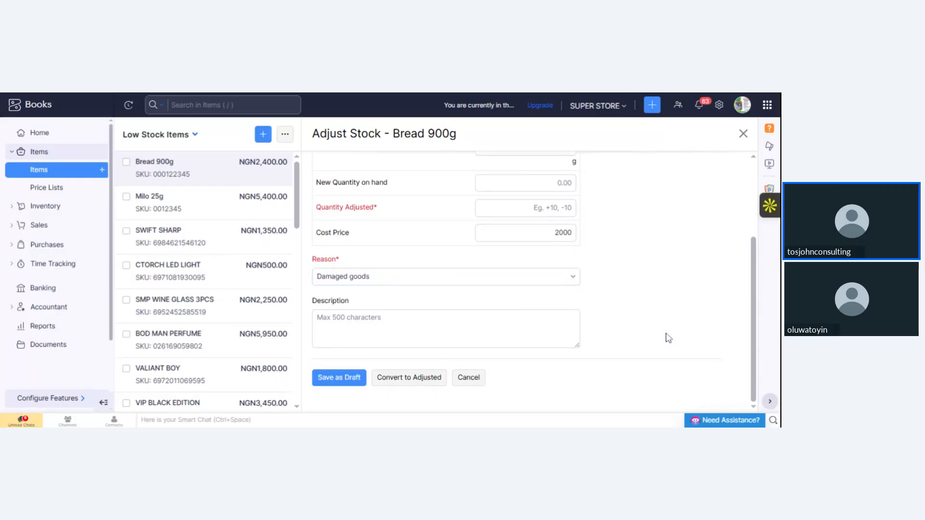
Step: Close the stock adjustment form and discard its unsaved changes
{"action": "left_click_drag", "start_coordinate": [710, 303], "coordinate": [746, 140]}
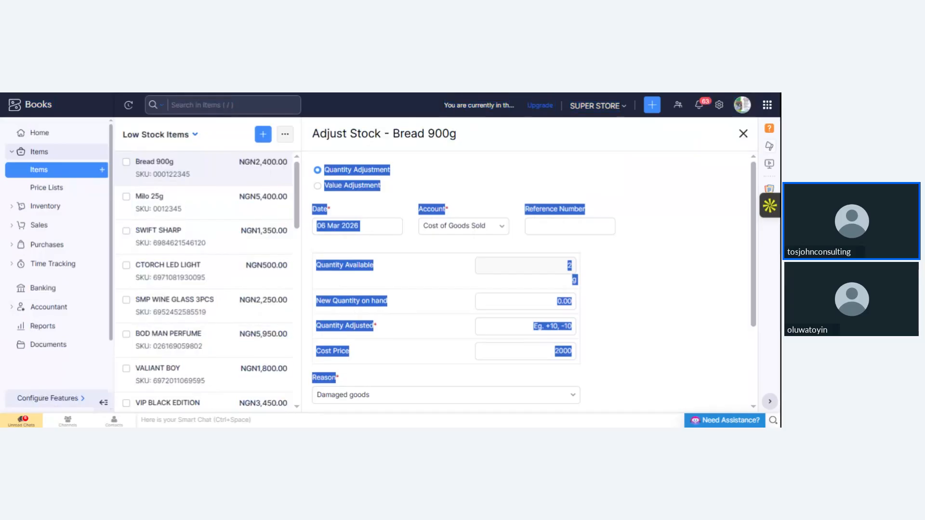
{"action": "left_click", "coordinate": [742, 135]}
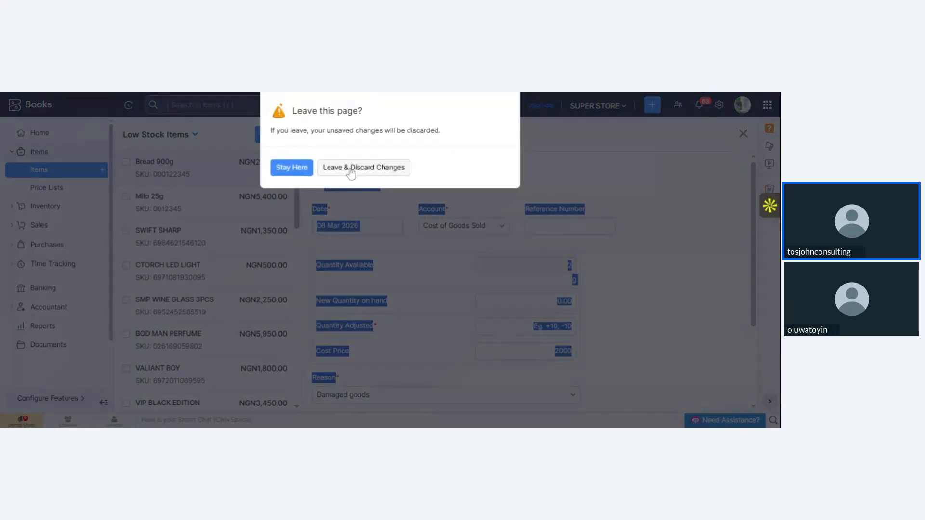
{"action": "left_click", "coordinate": [350, 173]}
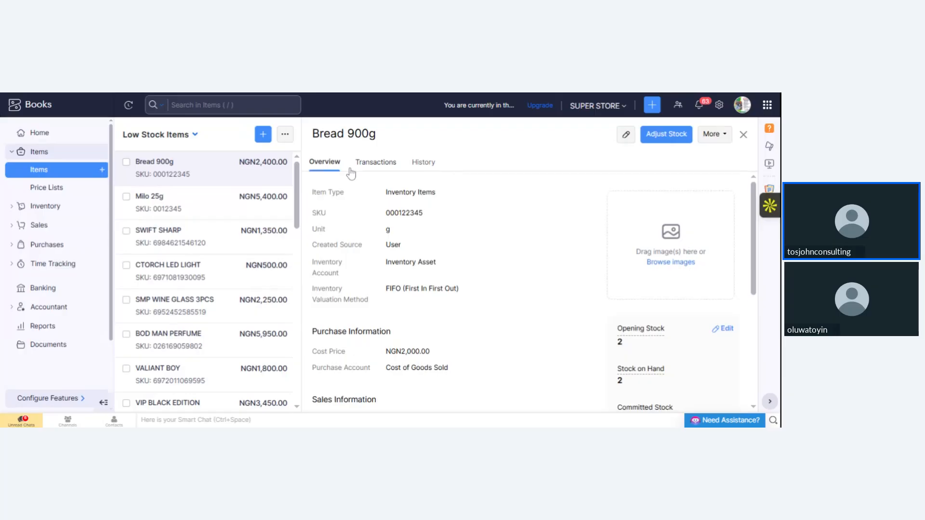
Step: Look over the item list's additional actions, and check the transactions and history of Bread 900g
{"action": "left_click", "coordinate": [289, 137]}
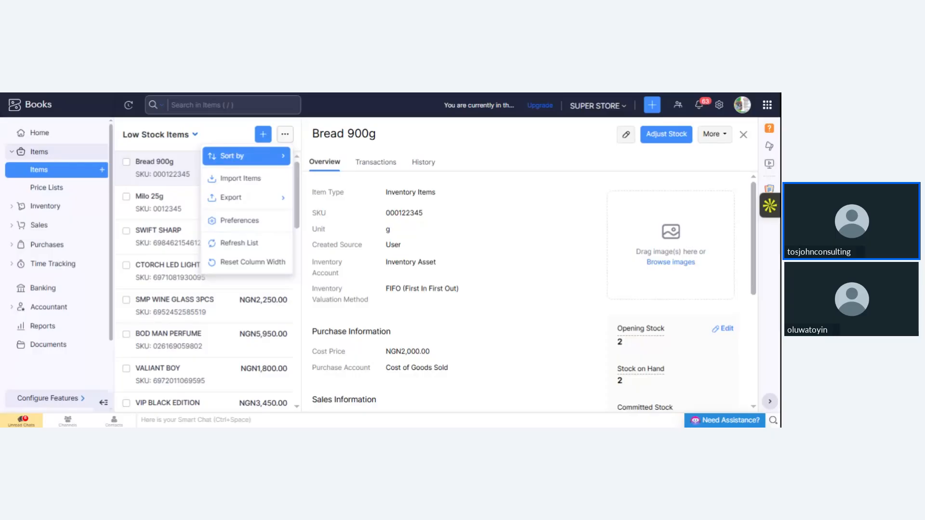
{"action": "left_click", "coordinate": [375, 162]}
{"action": "left_click", "coordinate": [430, 171]}
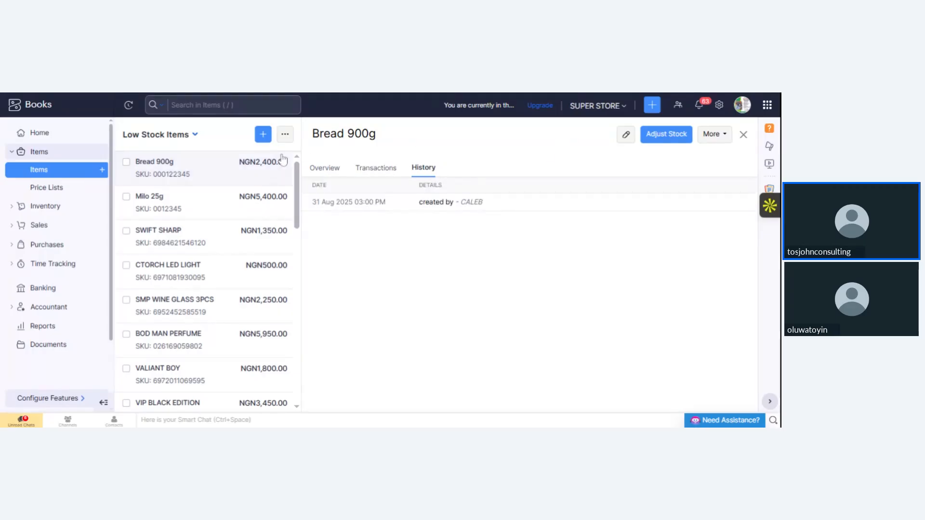
Step: Open the export settings for exporting items from the item list
{"action": "left_click", "coordinate": [285, 136]}
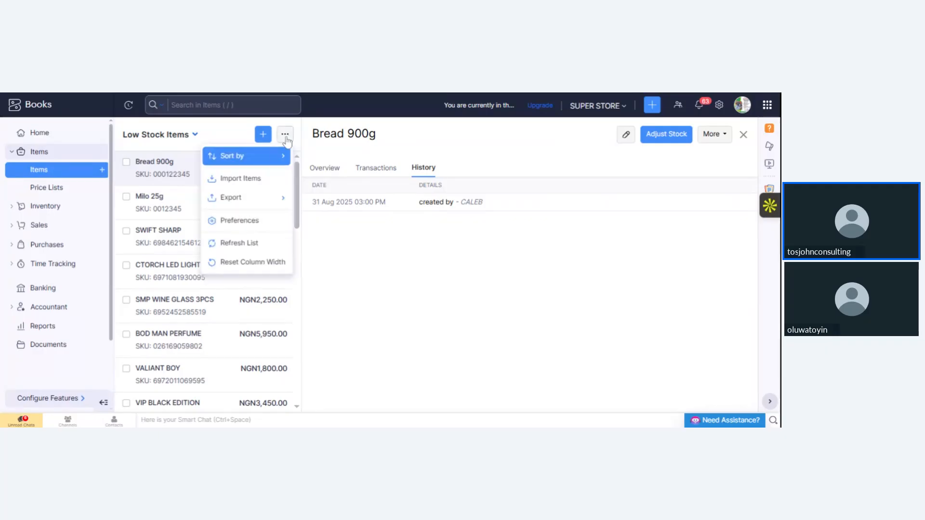
{"action": "left_click", "coordinate": [242, 196]}
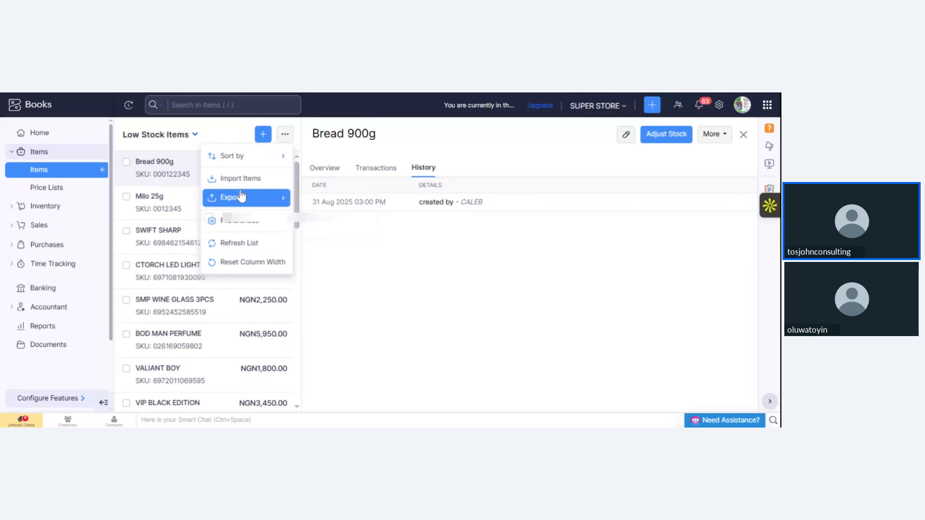
{"action": "left_click", "coordinate": [242, 197]}
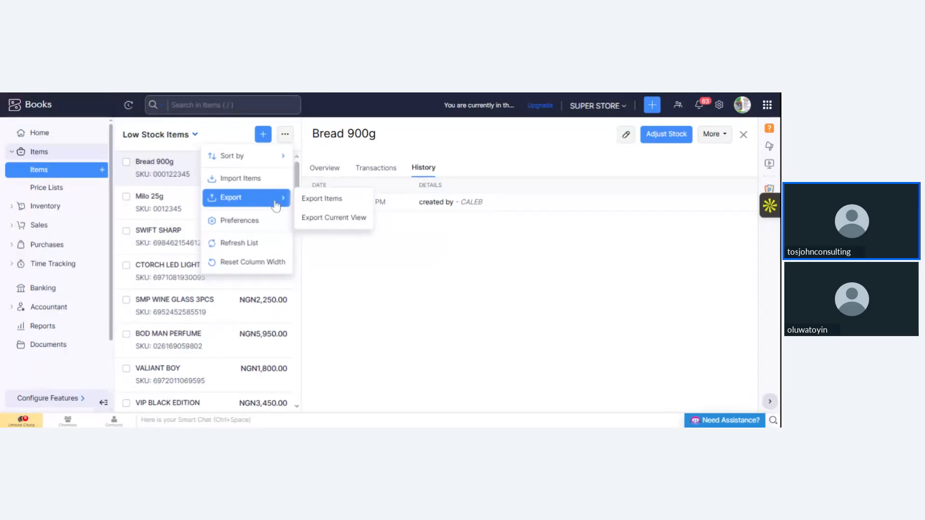
{"action": "left_click", "coordinate": [323, 202]}
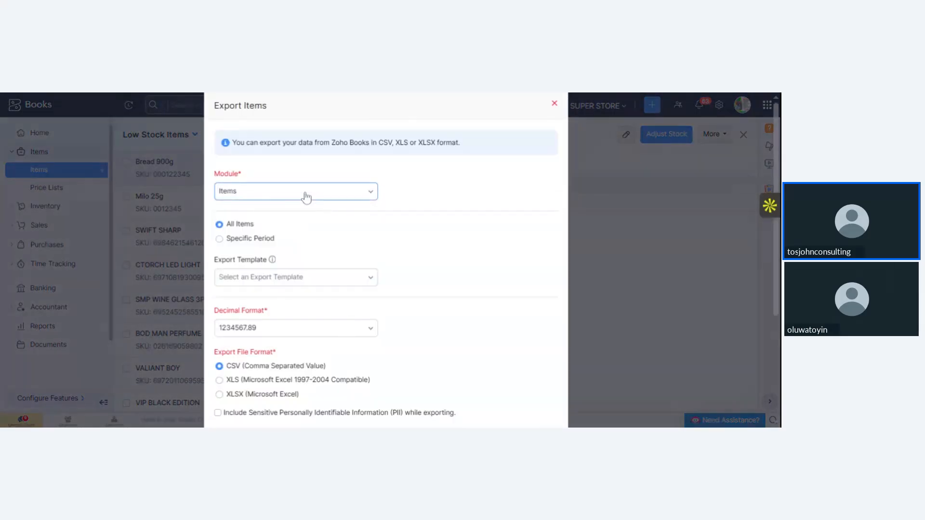
Step: Review the available modules and export templates in the Export Items settings, keeping Items as the module
{"action": "left_click", "coordinate": [334, 199]}
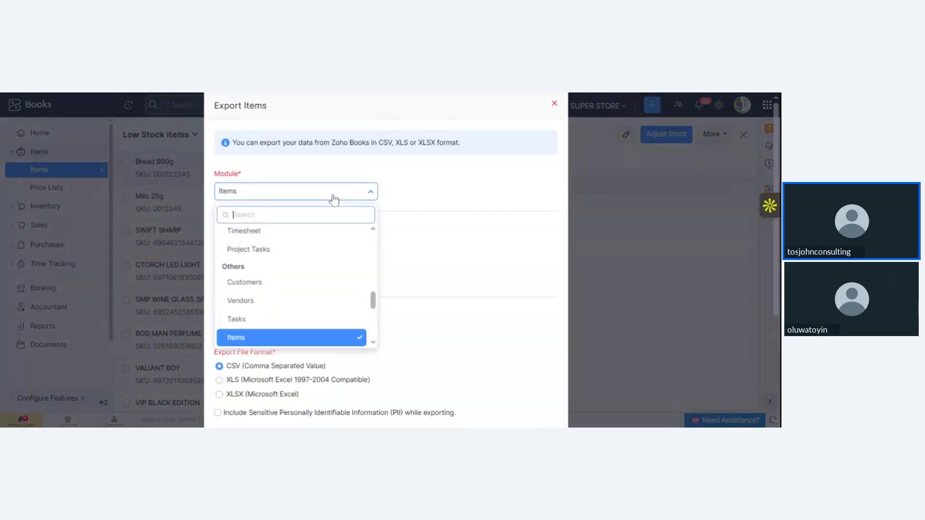
{"action": "key", "text": "ctrl+v"}
{"action": "left_click", "coordinate": [334, 199]}
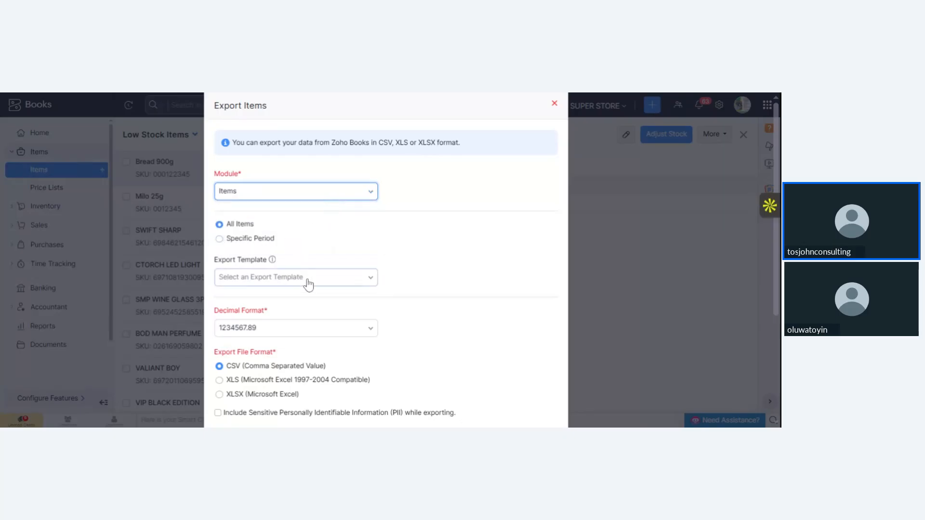
{"action": "left_click", "coordinate": [374, 287]}
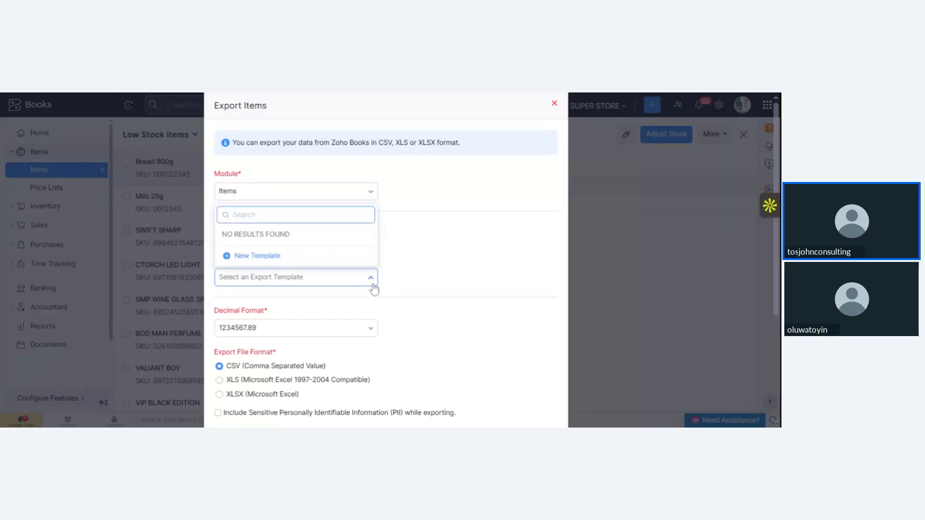
{"action": "left_click", "coordinate": [372, 287]}
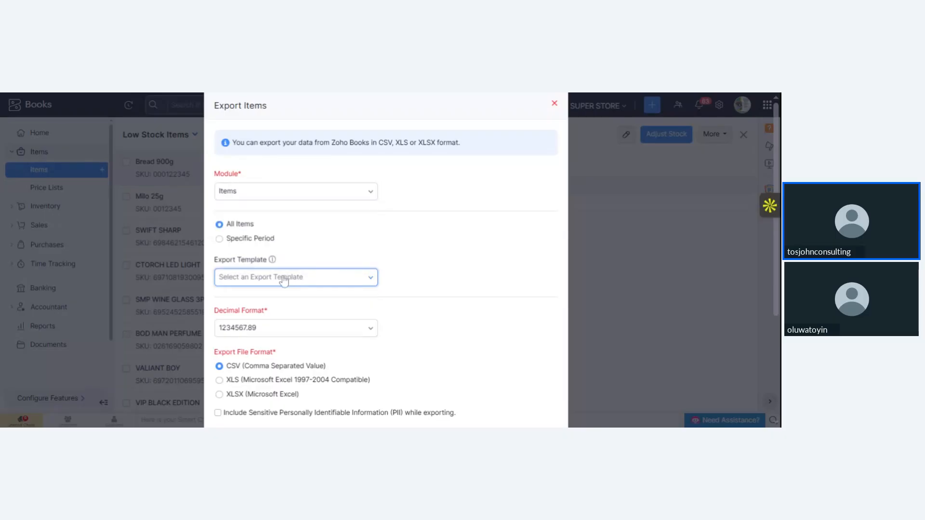
{"action": "left_click", "coordinate": [351, 284]}
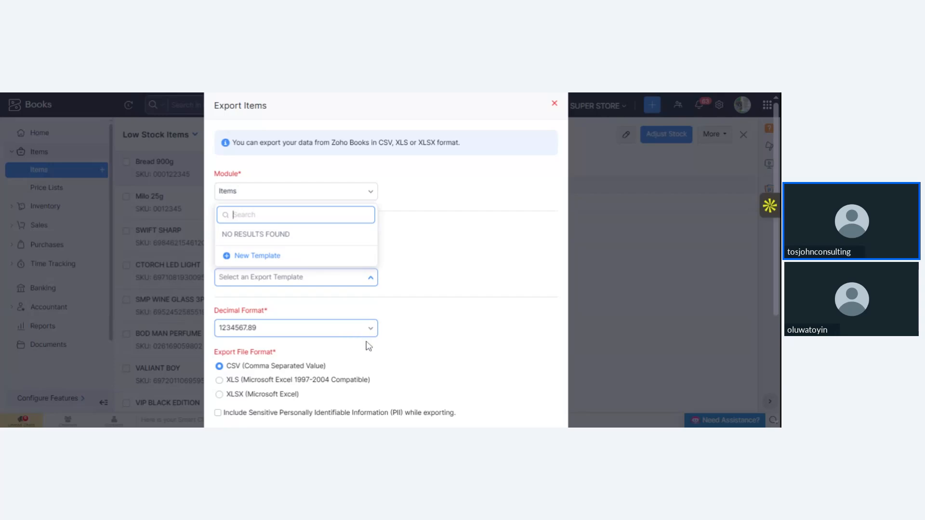
{"action": "left_click", "coordinate": [477, 338]}
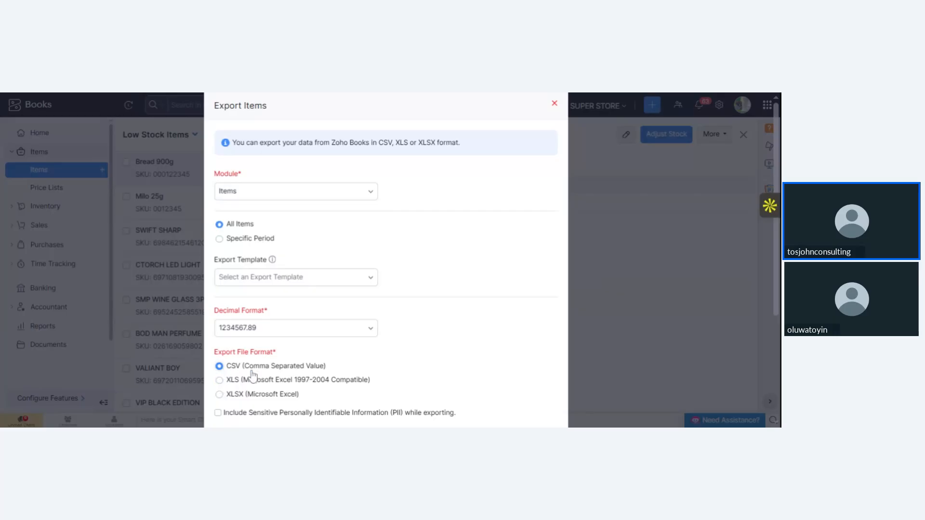
Step: Export all items in XLSX (Microsoft Excel) format after clearing the prefilled file protection password
{"action": "left_click", "coordinate": [220, 395]}
{"action": "scroll", "coordinate": [527, 377], "scroll_direction": "down", "scroll_amount": 5}
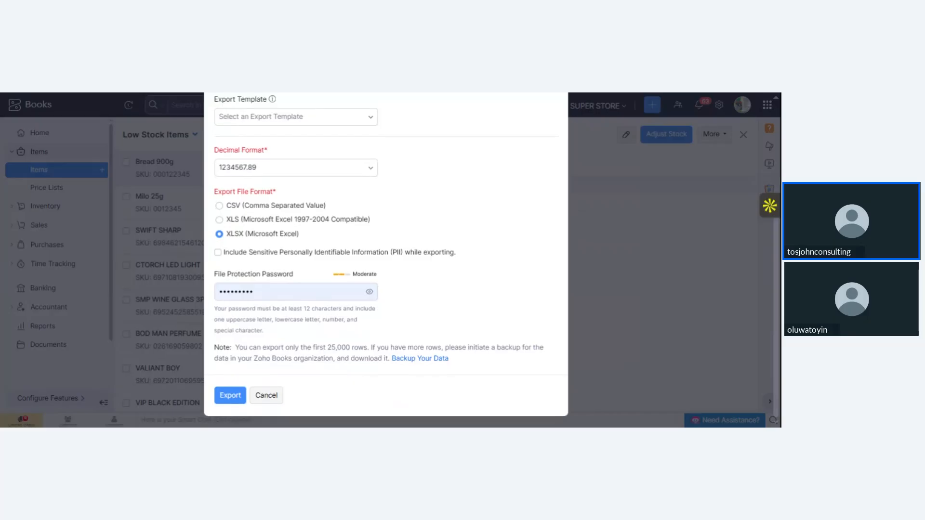
{"action": "left_click", "coordinate": [370, 292]}
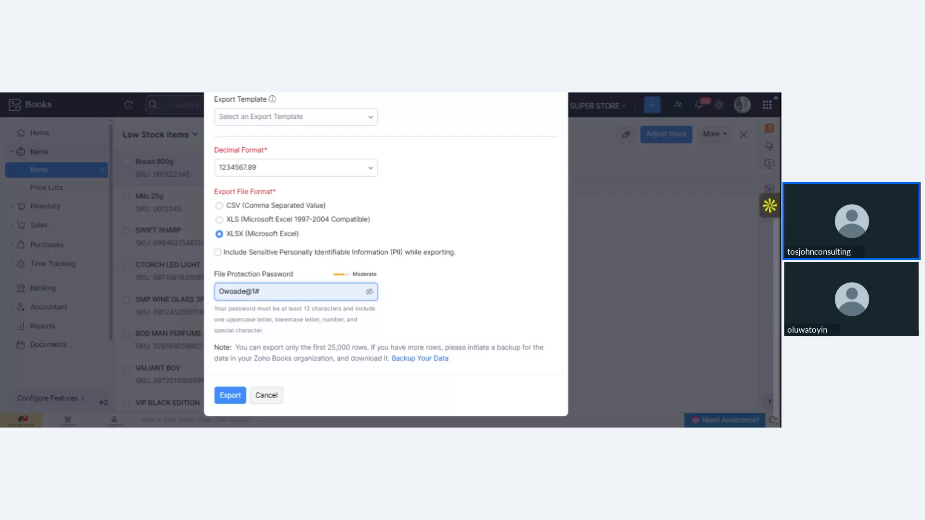
{"action": "key", "text": "BackSpace"}
{"action": "key", "text": "BackSpace"}
{"action": "key", "text": "BackSpace"}
{"action": "key", "text": "BackSpace"}
{"action": "key", "text": "BackSpace"}
{"action": "key", "text": "BackSpace"}
{"action": "key", "text": "BackSpace"}
{"action": "key", "text": "BackSpace"}
{"action": "key", "text": "BackSpace"}
{"action": "left_click", "coordinate": [482, 296]}
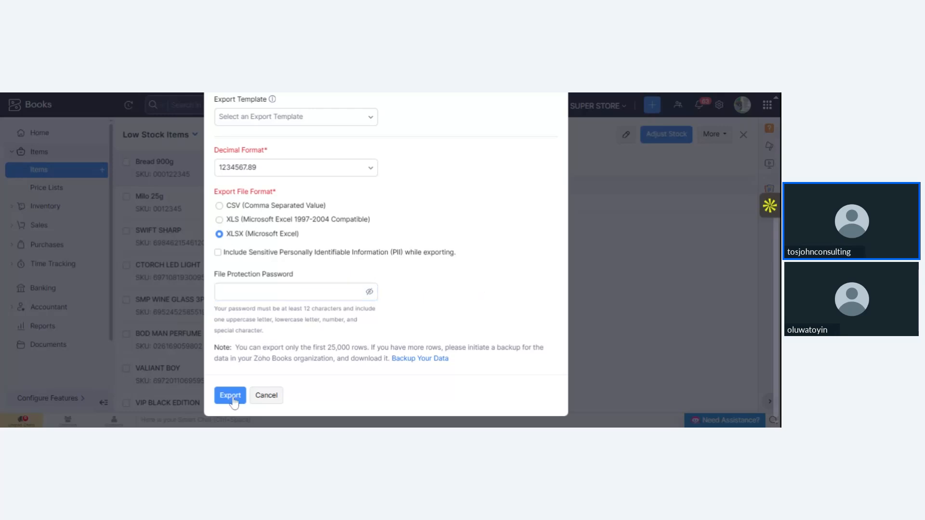
{"action": "left_click", "coordinate": [233, 399]}
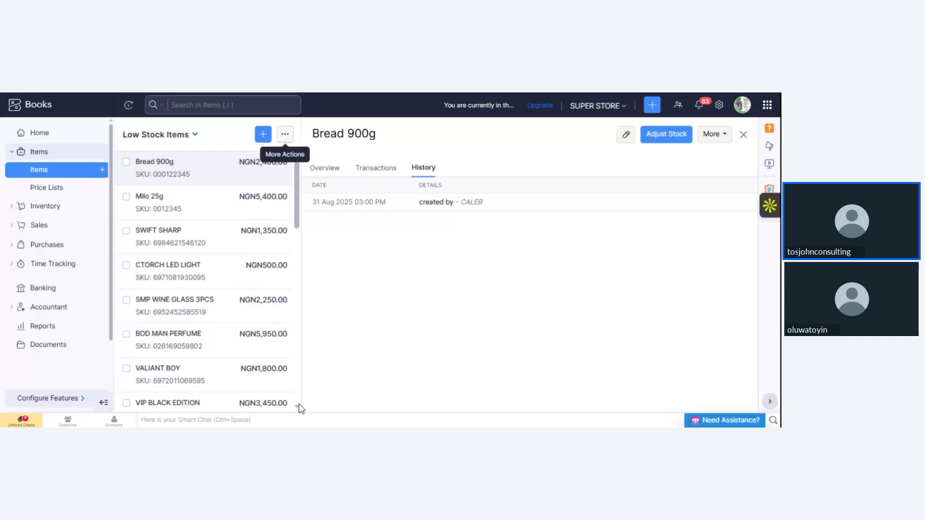
Step: Open the item import page and review its file selection, duplicate handling and character encoding settings
{"action": "left_click", "coordinate": [286, 136]}
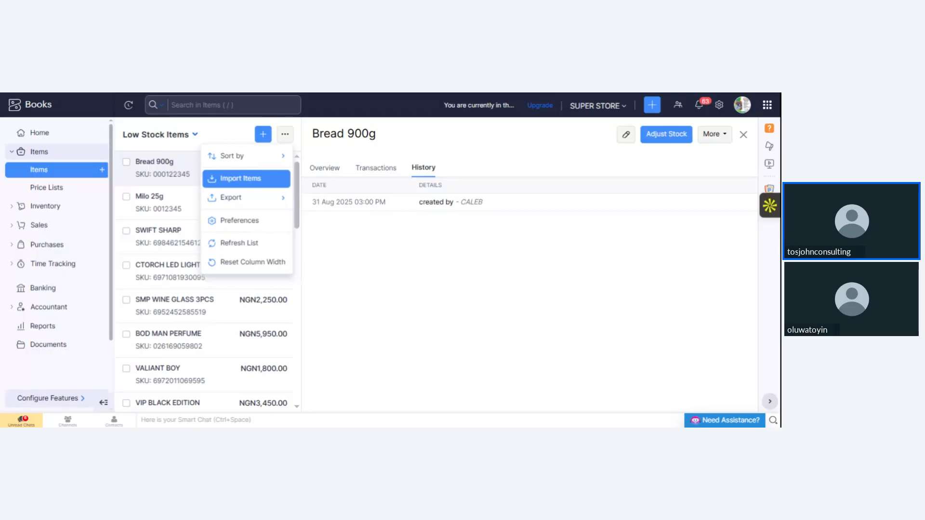
{"action": "left_click", "coordinate": [255, 182]}
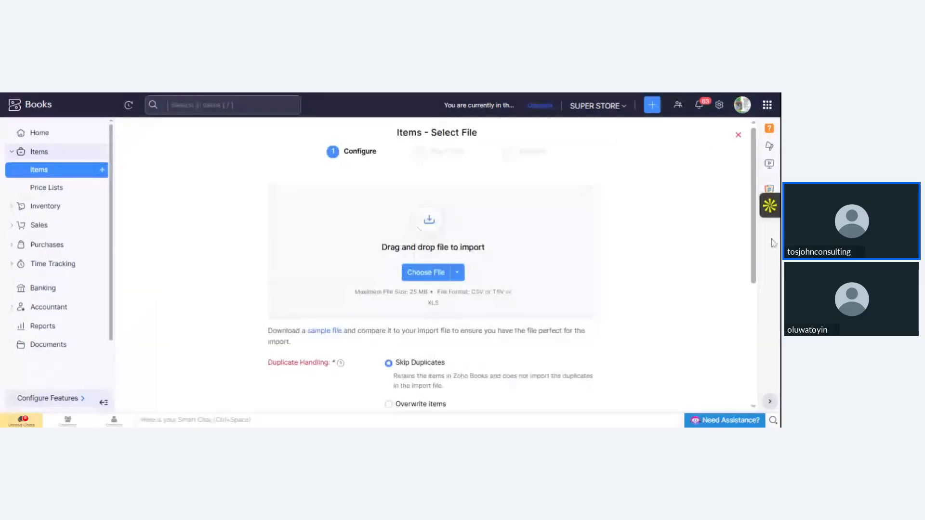
{"action": "scroll", "coordinate": [337, 269], "scroll_direction": "down", "scroll_amount": 3}
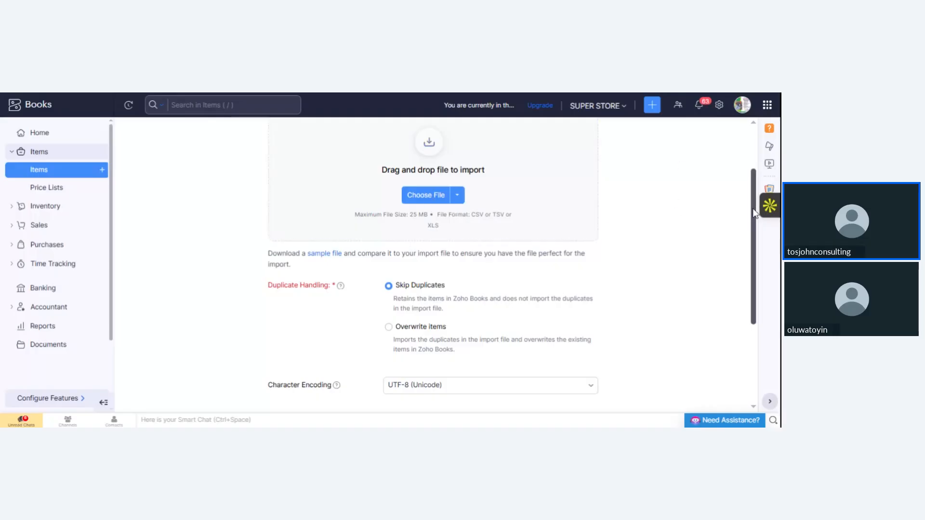
{"action": "scroll", "coordinate": [753, 208], "scroll_direction": "down", "scroll_amount": 3}
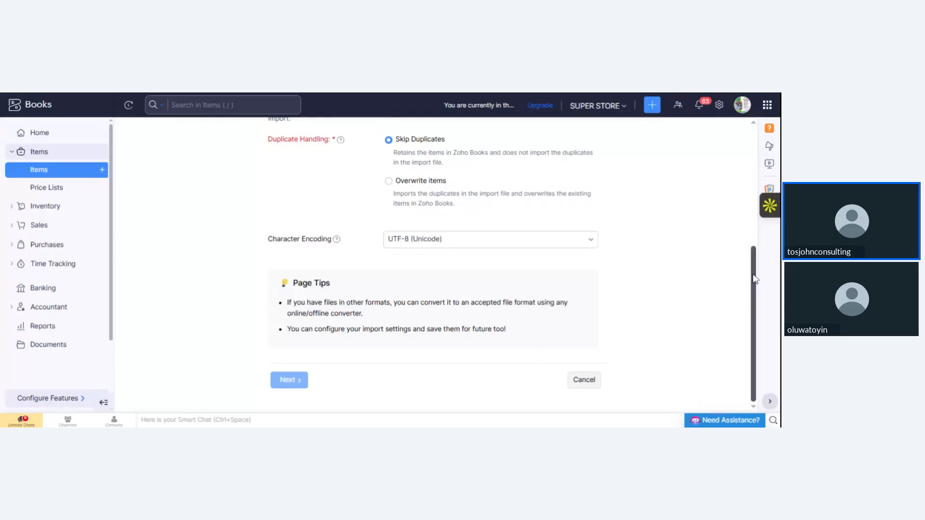
{"action": "scroll", "coordinate": [754, 279], "scroll_direction": "up", "scroll_amount": 5}
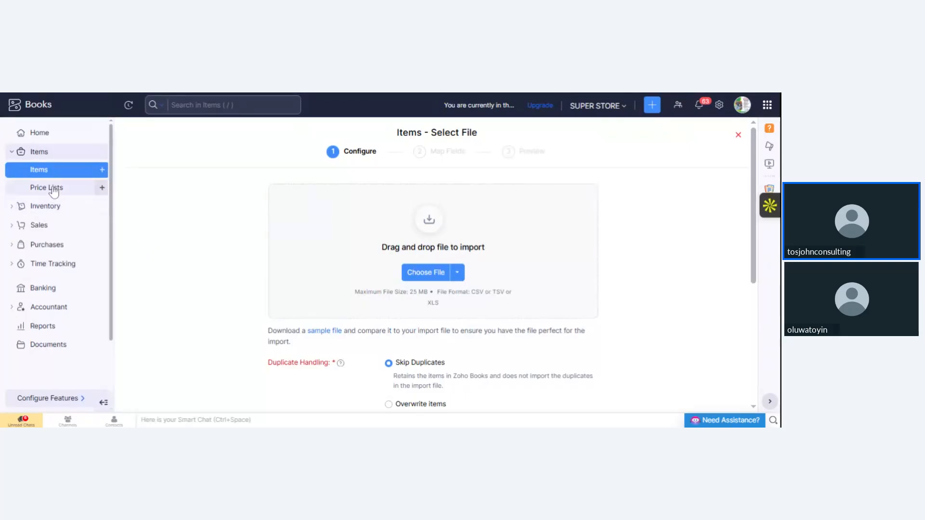
Step: Return to the Low Stock Items list and look over its additional actions
{"action": "left_click", "coordinate": [60, 155]}
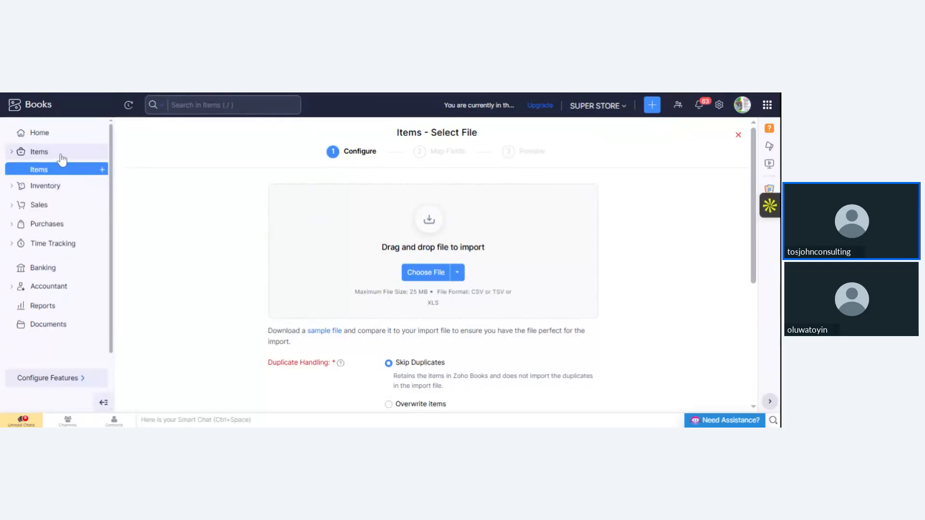
{"action": "left_click", "coordinate": [61, 155]}
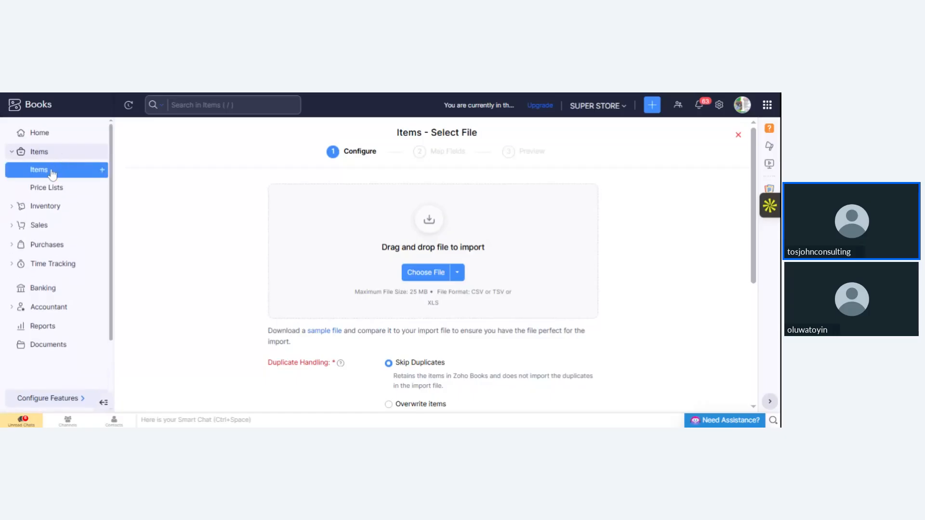
{"action": "left_click", "coordinate": [53, 172]}
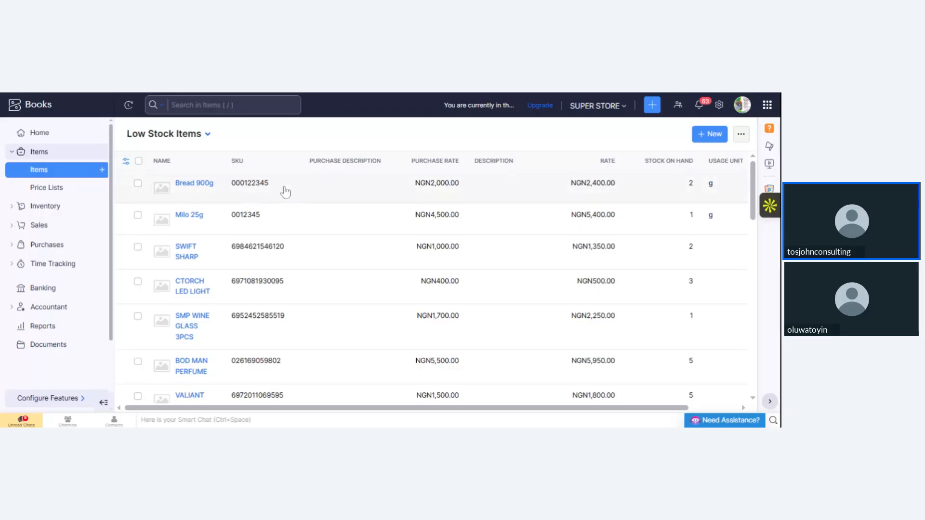
{"action": "left_click", "coordinate": [741, 135]}
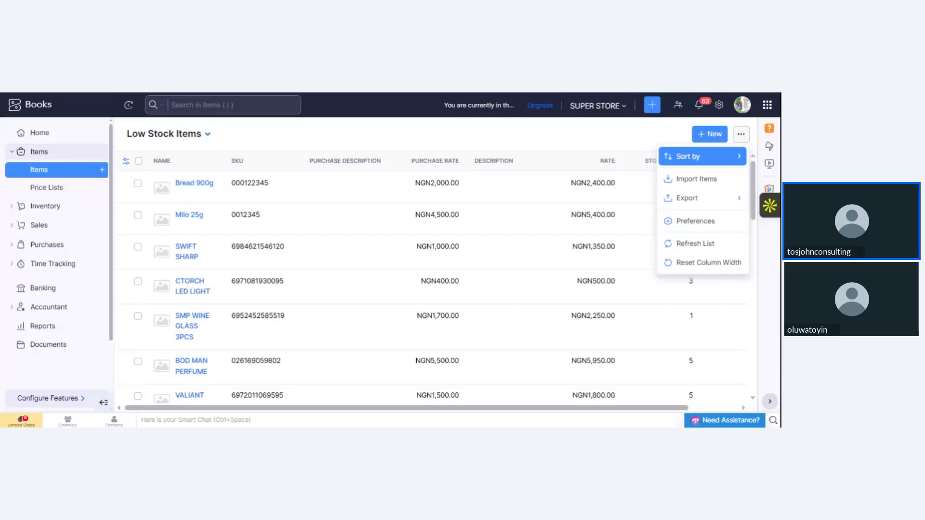
{"action": "left_click", "coordinate": [603, 139]}
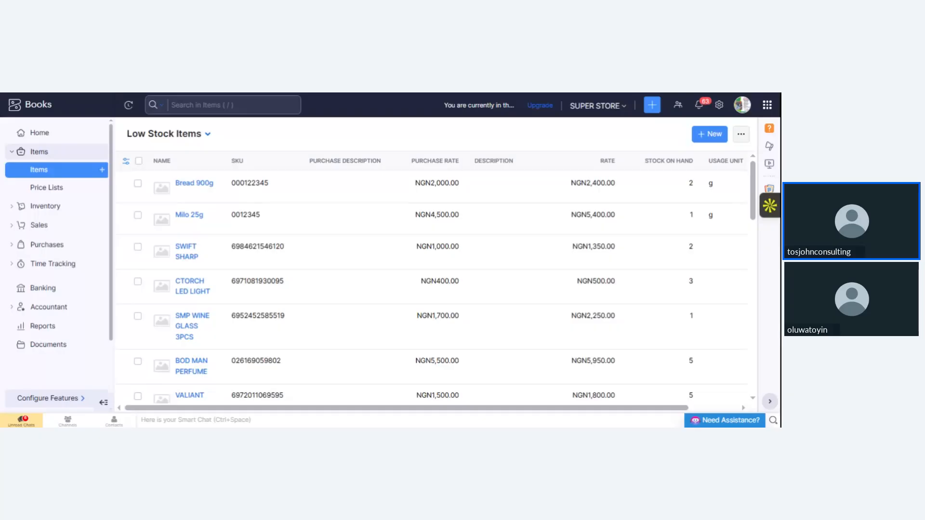
Step: Open the price lists and check the import and export options for sales and purchase price lists
{"action": "left_click", "coordinate": [55, 188]}
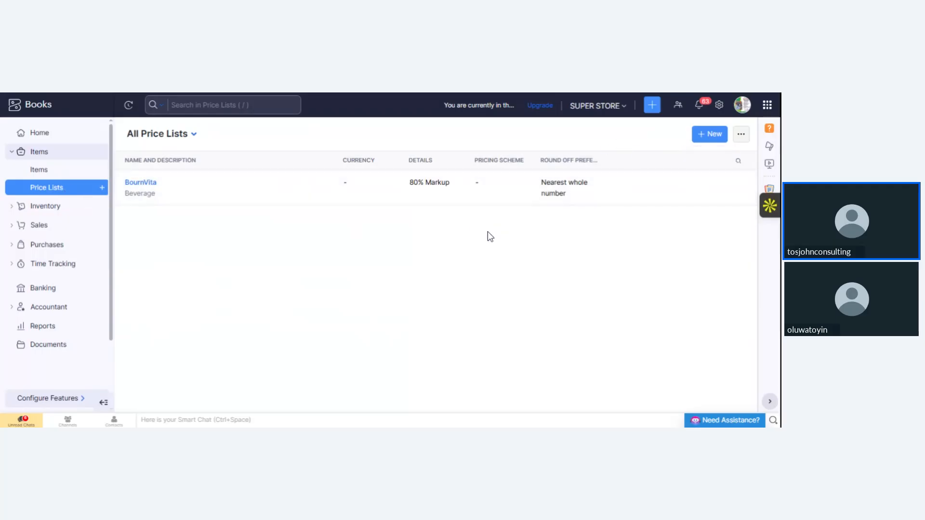
{"action": "left_click", "coordinate": [741, 137]}
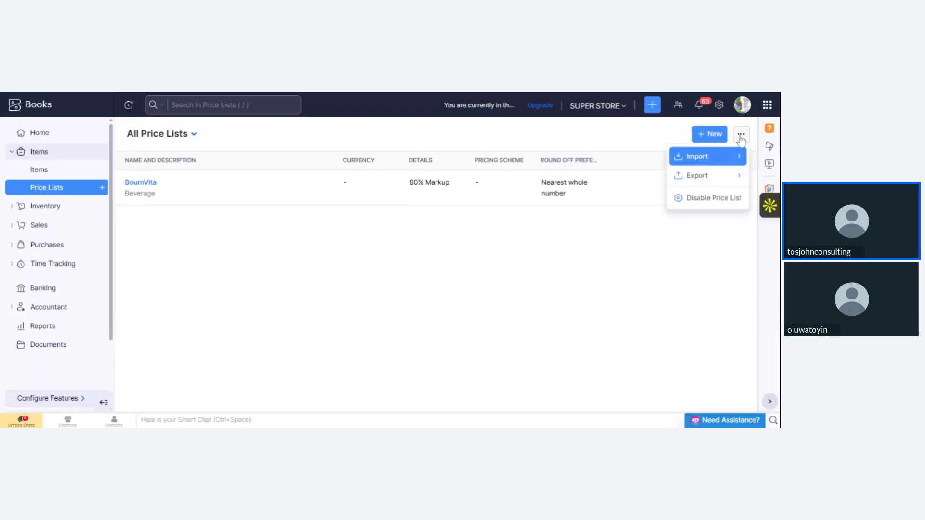
{"action": "mouse_move", "coordinate": [731, 185]}
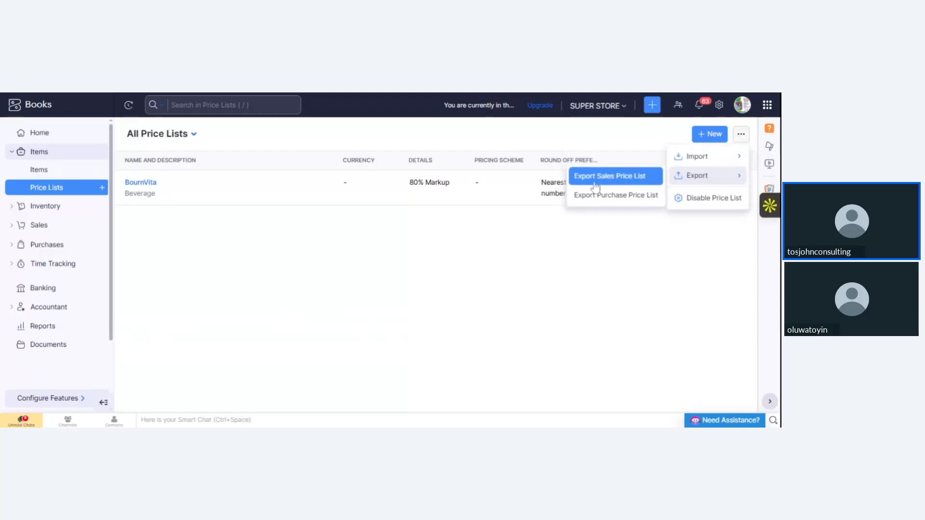
{"action": "left_click", "coordinate": [268, 240]}
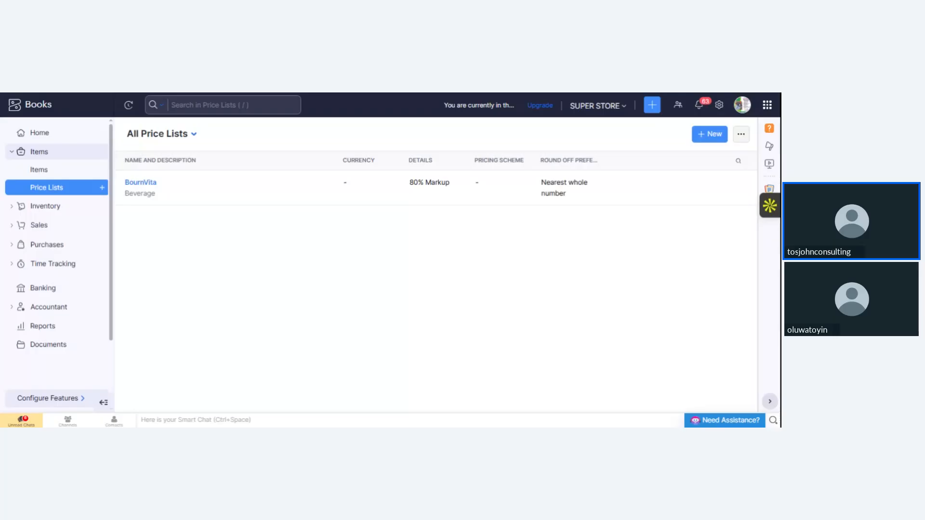
{"action": "left_click", "coordinate": [60, 208]}
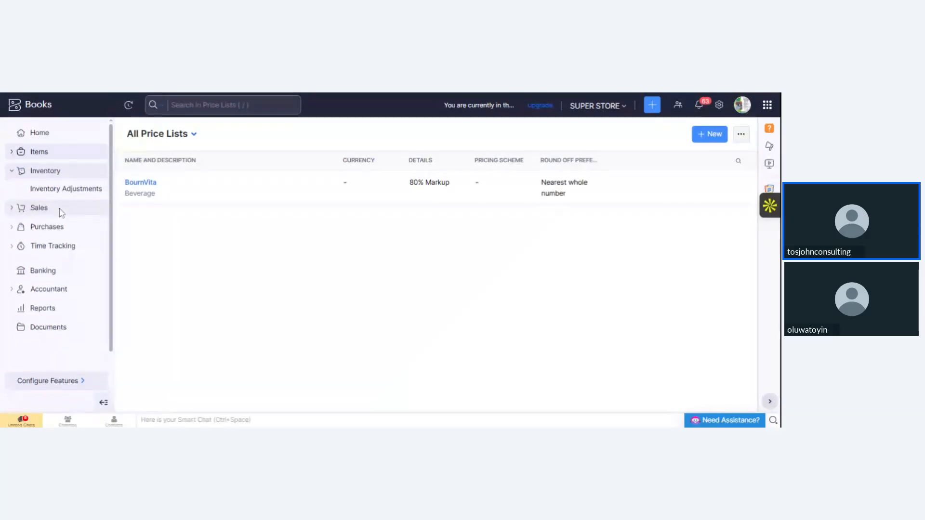
{"action": "left_click", "coordinate": [741, 135]}
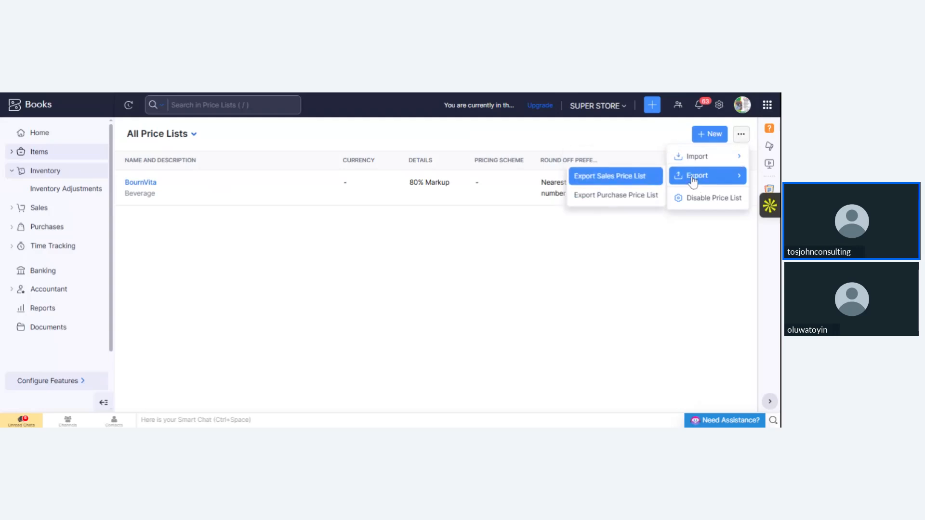
{"action": "mouse_move", "coordinate": [699, 159]}
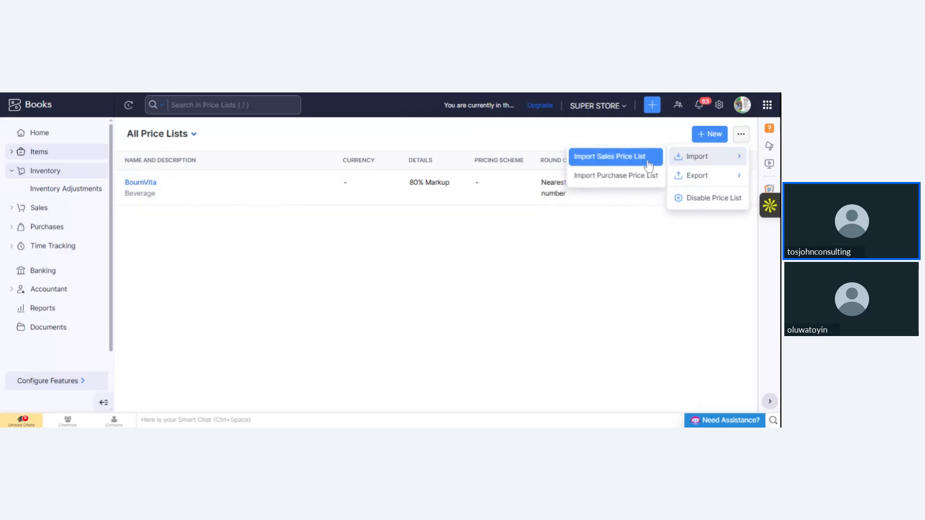
Step: Open a blank new price list form and review its transaction type, price list type, percentage and rounding fields
{"action": "left_click", "coordinate": [719, 134]}
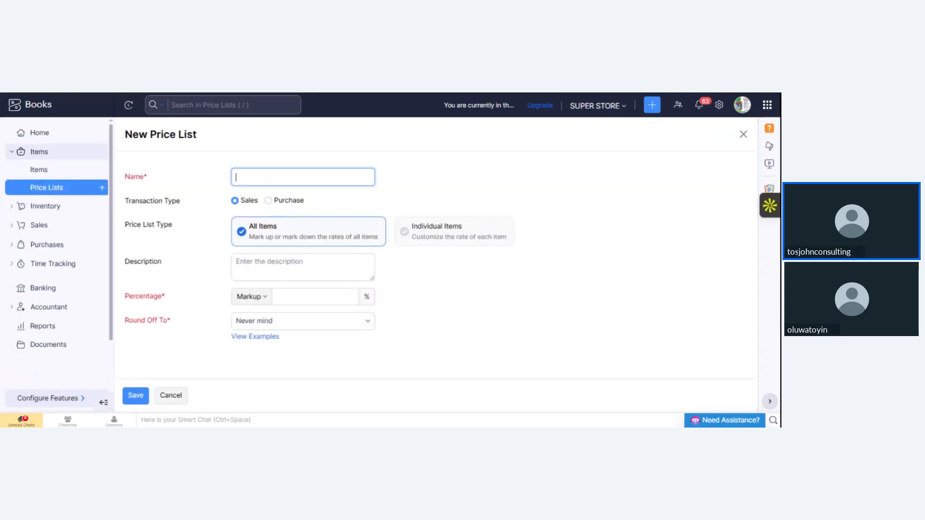
{"action": "left_click", "coordinate": [425, 305]}
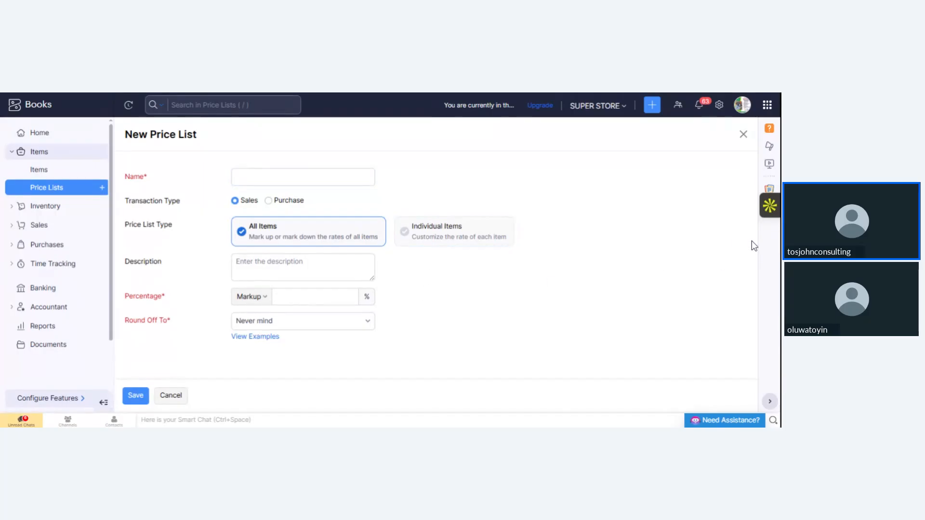
{"action": "double_click", "coordinate": [744, 273]}
{"action": "triple_click", "coordinate": [744, 273]}
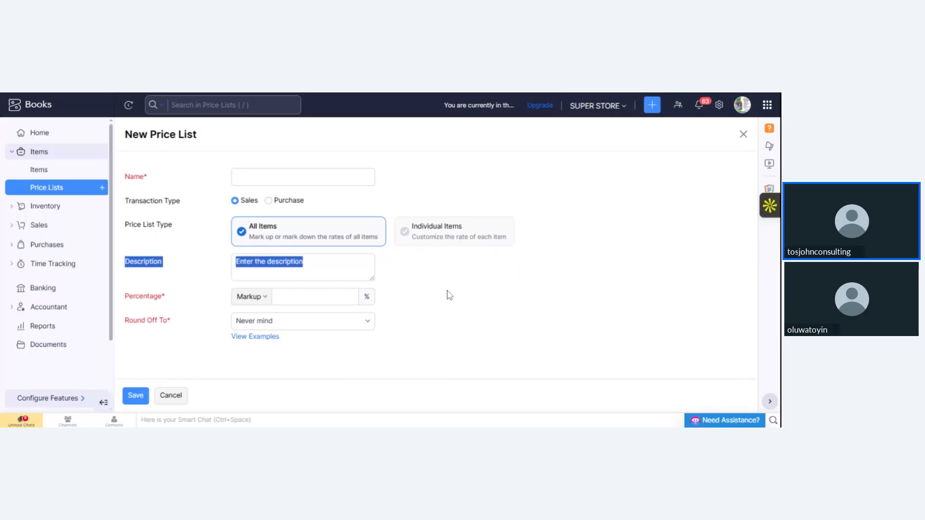
{"action": "left_click", "coordinate": [450, 296]}
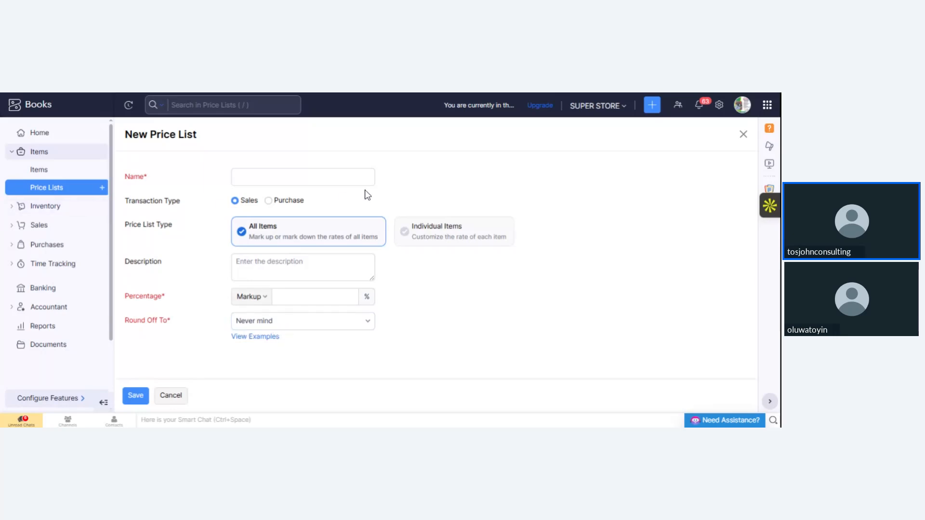
Step: Open Inventory Adjustments and look over its additional sorting, import and export actions
{"action": "left_click", "coordinate": [40, 214]}
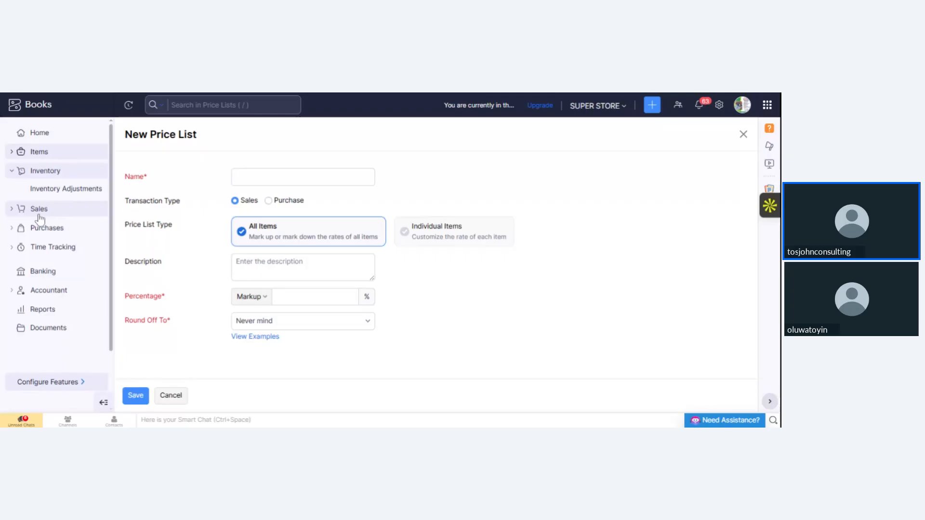
{"action": "left_click", "coordinate": [53, 177]}
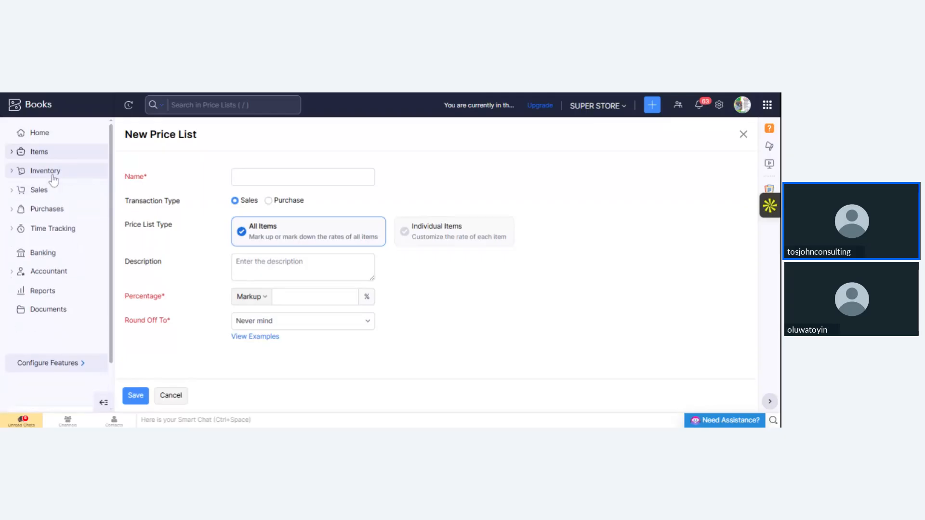
{"action": "left_click", "coordinate": [53, 177]}
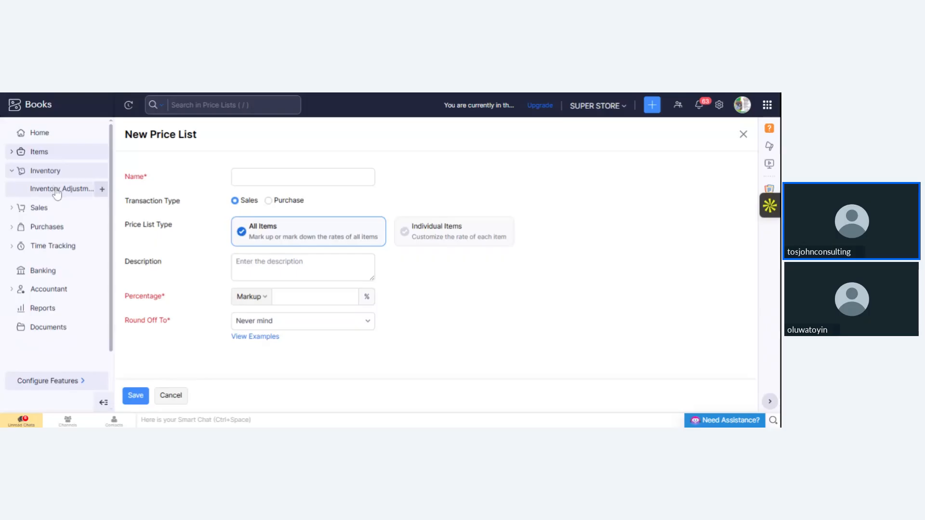
{"action": "left_click", "coordinate": [57, 190]}
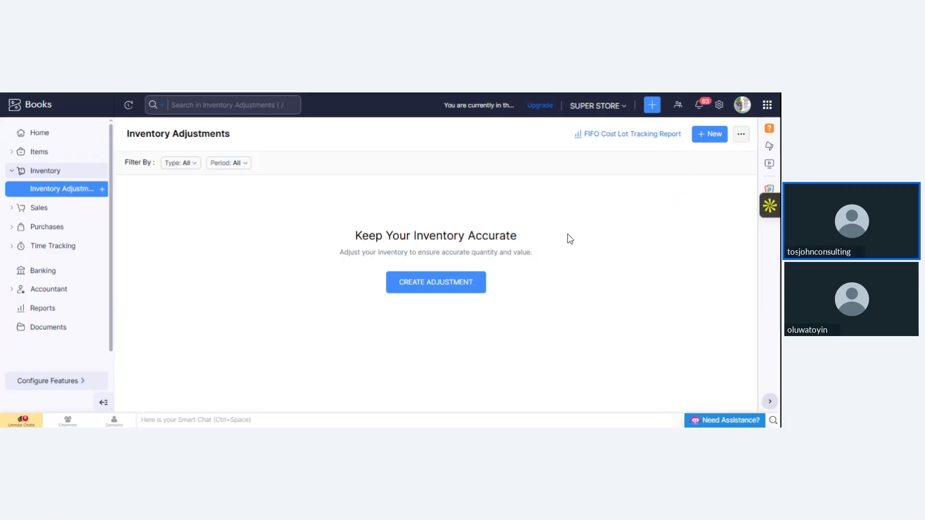
{"action": "left_click", "coordinate": [742, 135]}
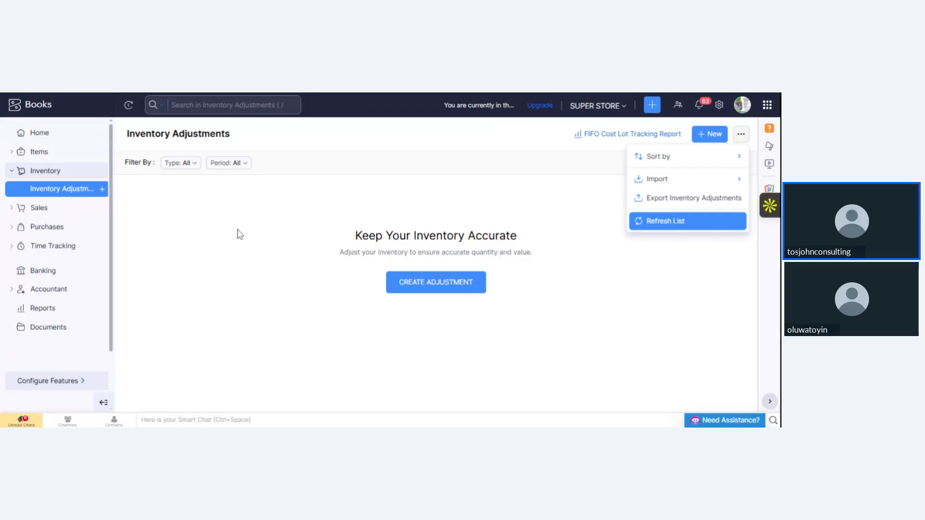
{"action": "left_click", "coordinate": [47, 154]}
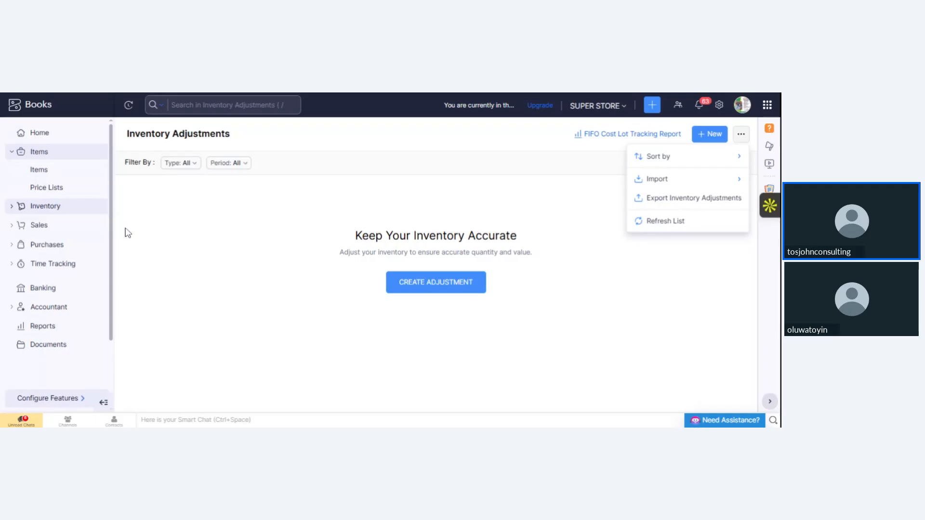
{"action": "left_click", "coordinate": [43, 153]}
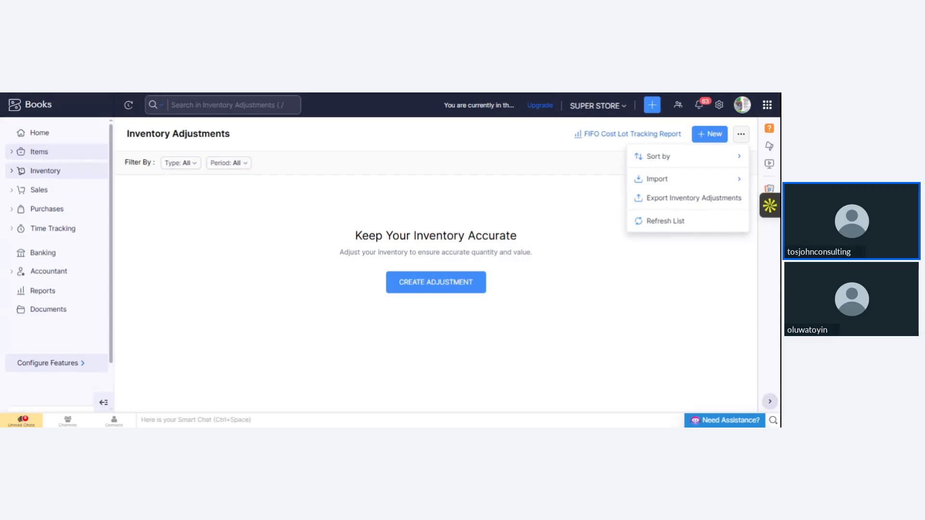
{"action": "left_click", "coordinate": [405, 149]}
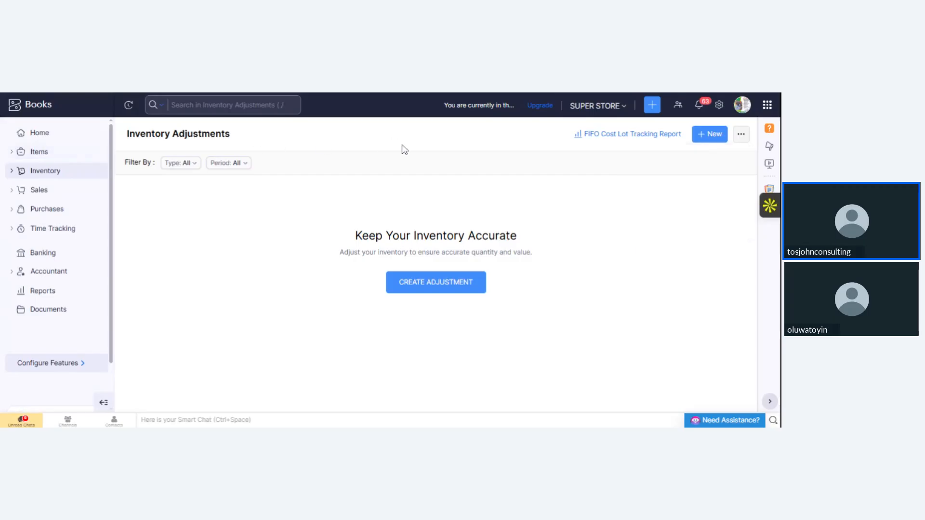